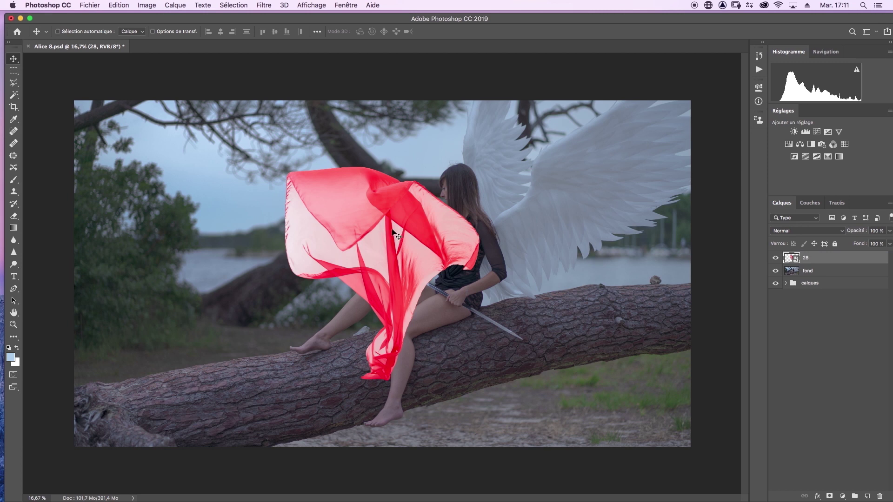
Flip the red fabric vertically, rotate it, and move it to the woman's left
key(ctrl+t)
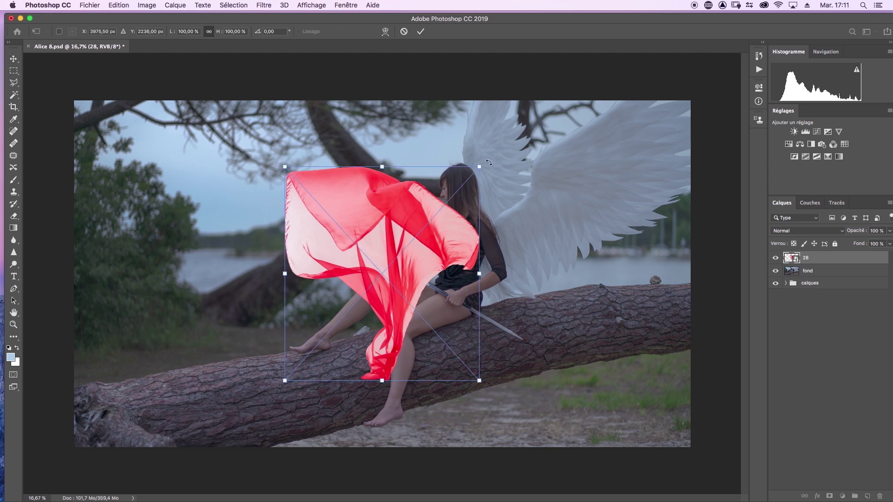
drag(489, 162, 507, 183)
right_click(357, 273)
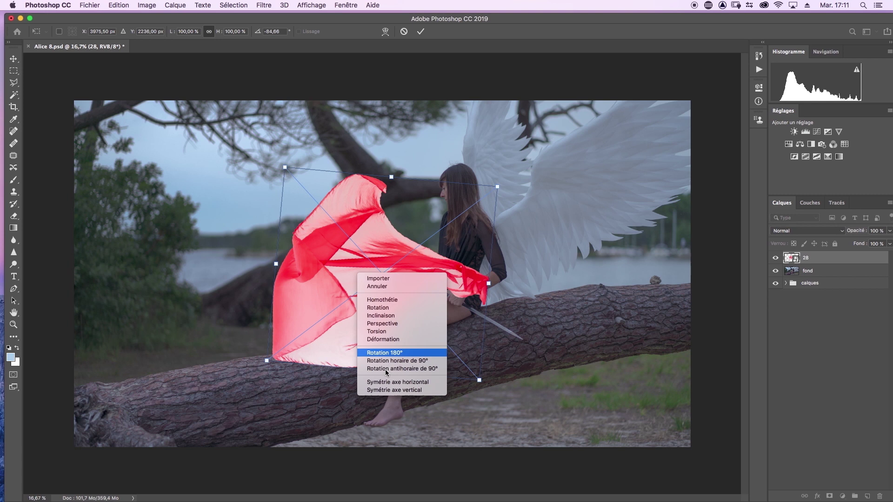
click(402, 390)
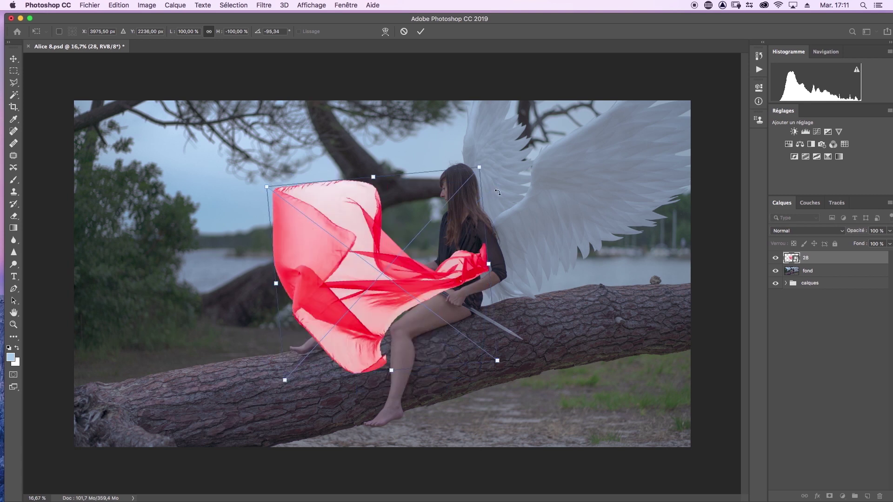
drag(465, 269, 386, 267)
drag(445, 149, 467, 177)
drag(379, 276, 392, 277)
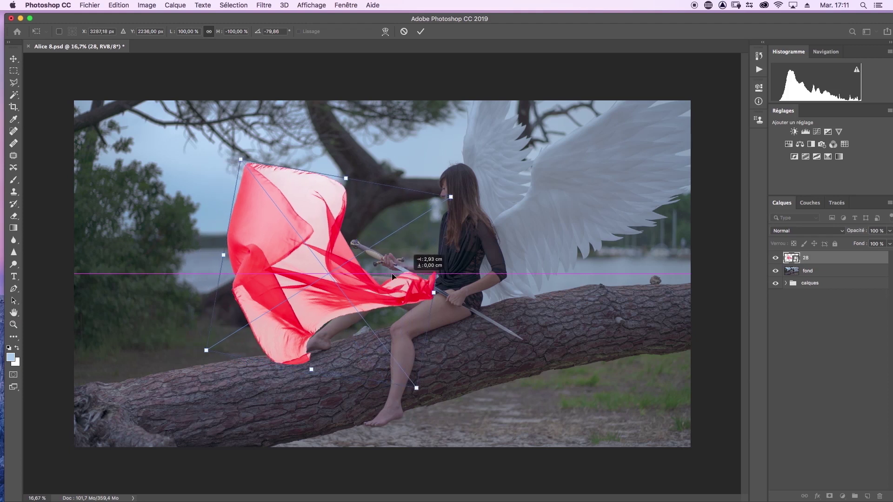
Enlarge the fabric to 124% out toward the left and commit the transform
drag(223, 255, 184, 246)
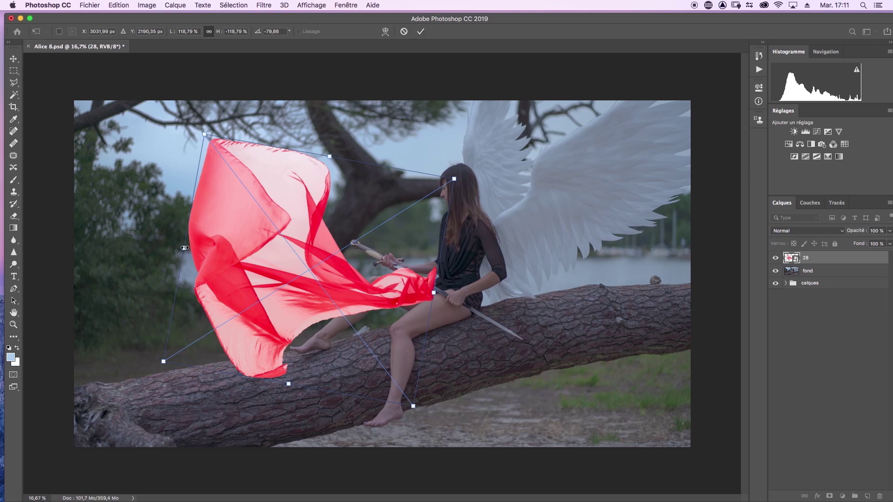
drag(185, 248, 172, 246)
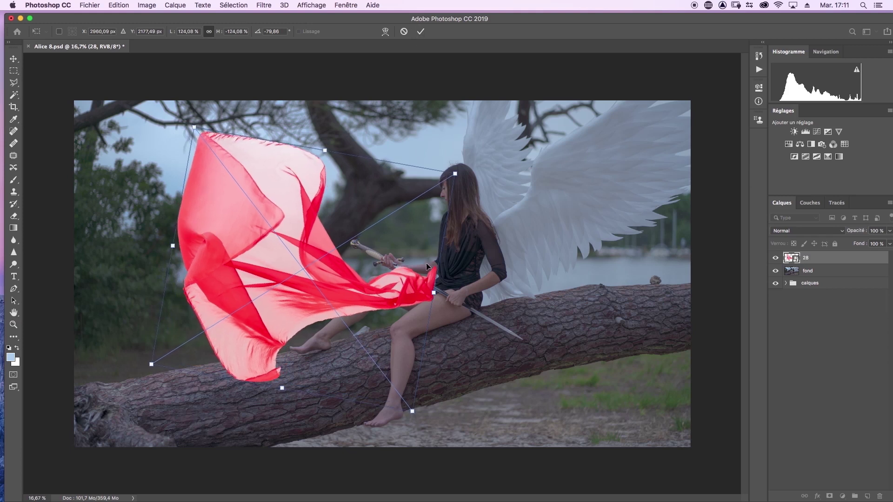
drag(427, 264, 429, 263)
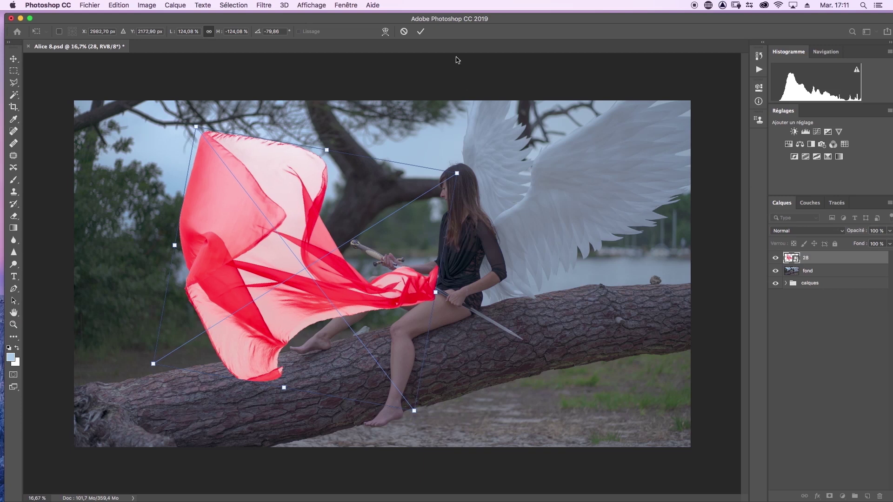
click(420, 31)
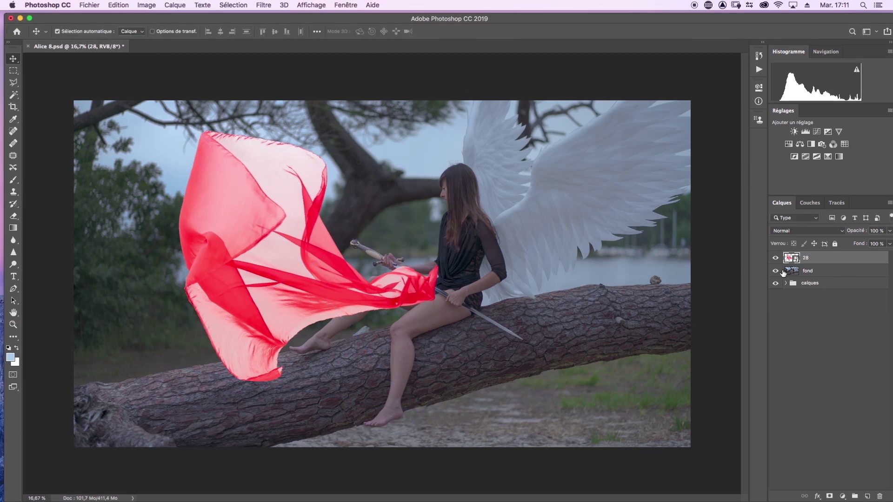
Copy the fond layer's mask onto layer 28 and invert it so the fabric sits behind her
click(786, 283)
drag(796, 293, 831, 256)
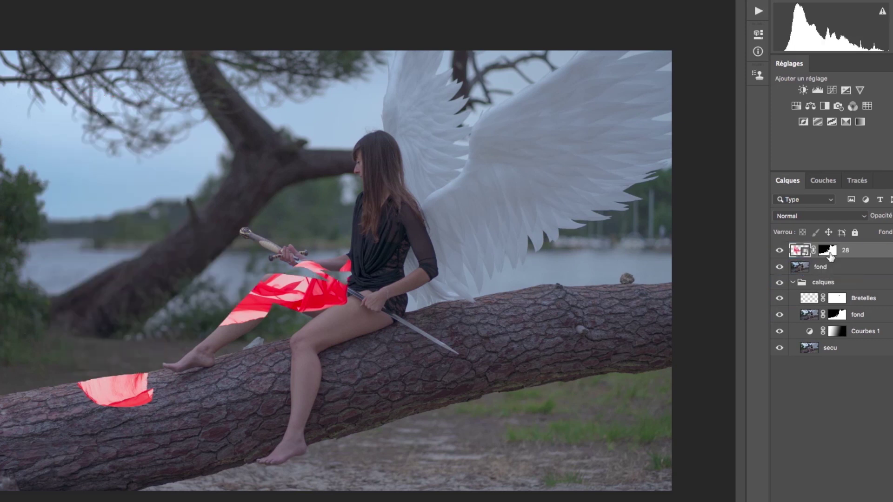
key(ctrl+i)
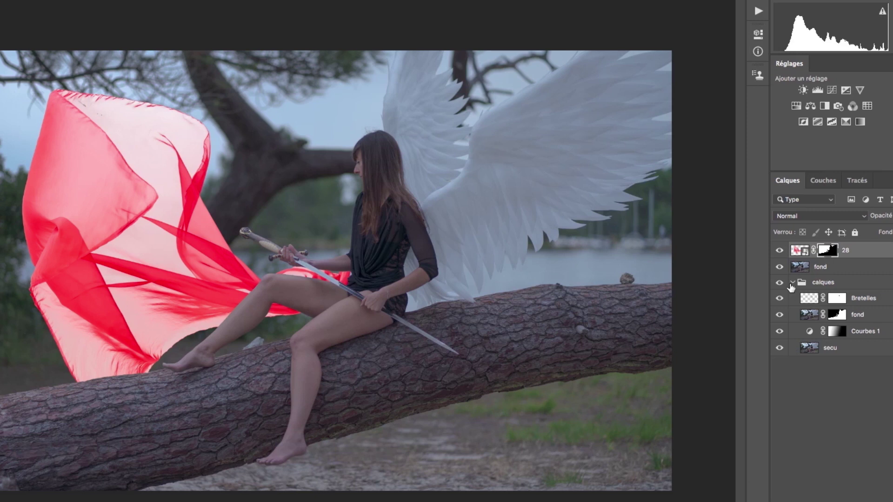
click(793, 283)
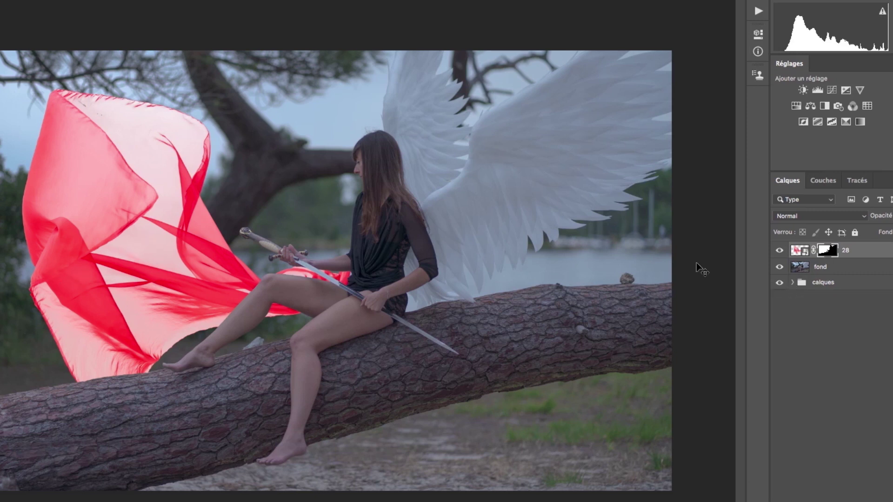
Enlarge the fabric slightly, then group it as Groupe 1 and move the mask onto the group
click(801, 252)
key(ctrl+t)
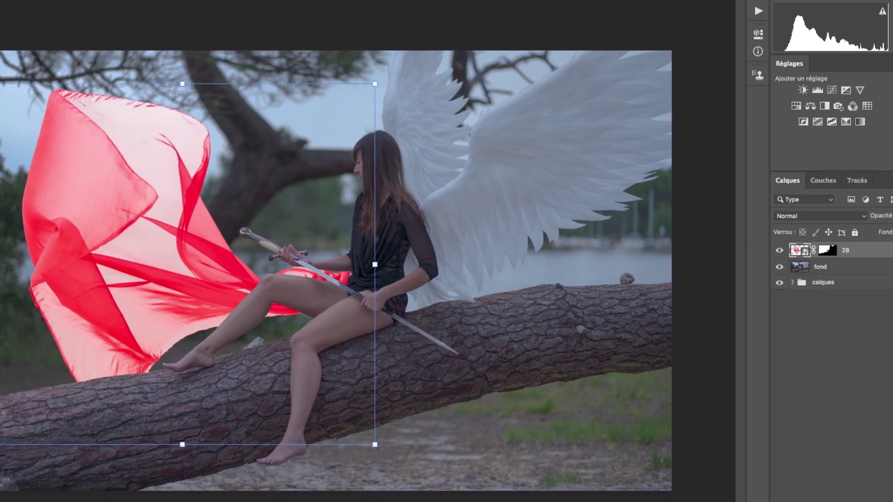
drag(2, 264, 0, 253)
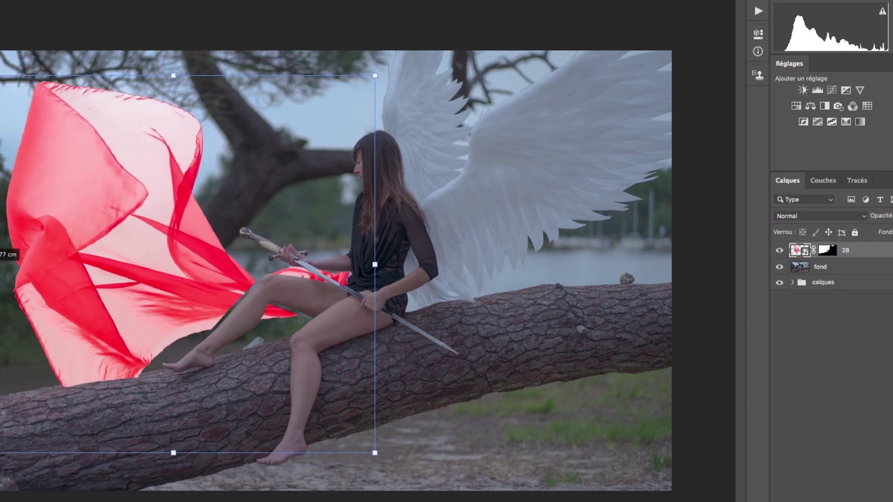
key(Return)
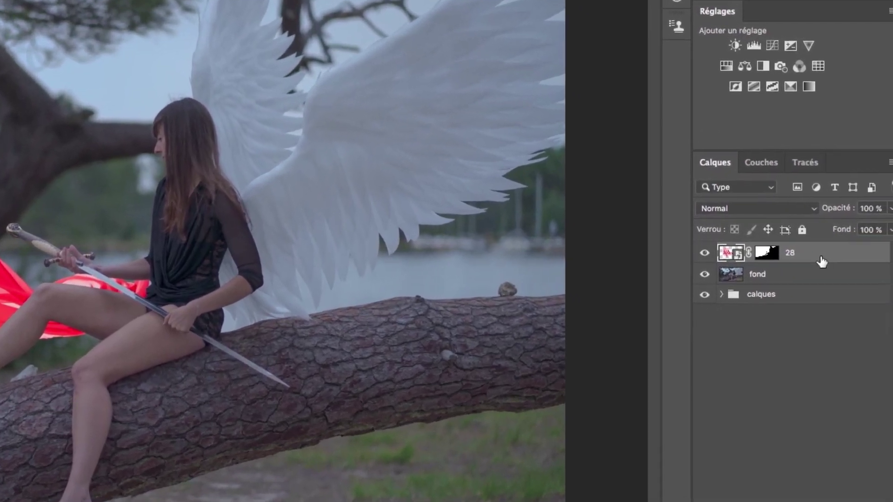
key(ctrl+g)
mouse_move(792, 275)
mouse_down()
mouse_move(763, 260)
mouse_move(776, 262)
mouse_up()
Widen layer 28's fabric toward the left edge, shift it down-left and tilt it about 1.2°
click(740, 275)
key(ctrl+t)
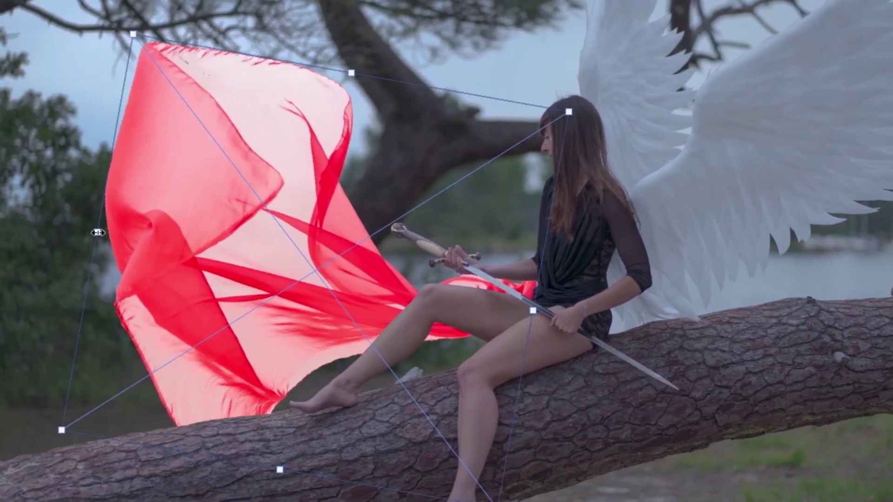
drag(91, 238, 69, 235)
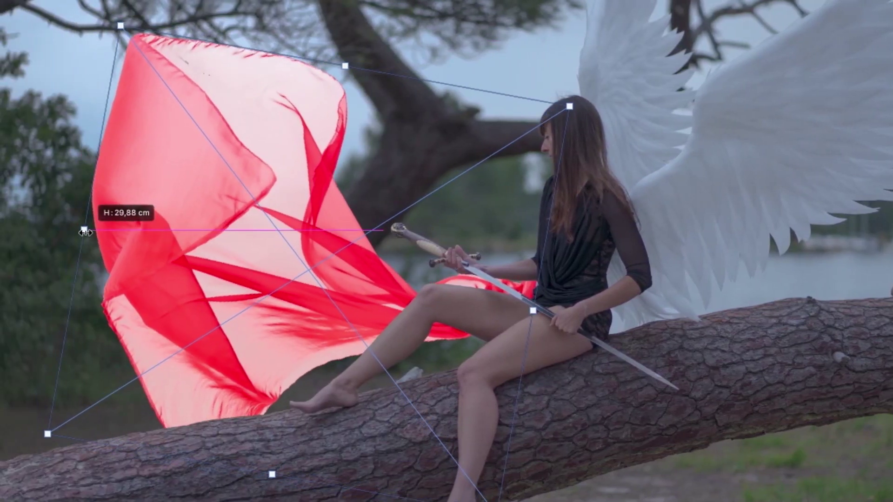
drag(372, 132, 364, 152)
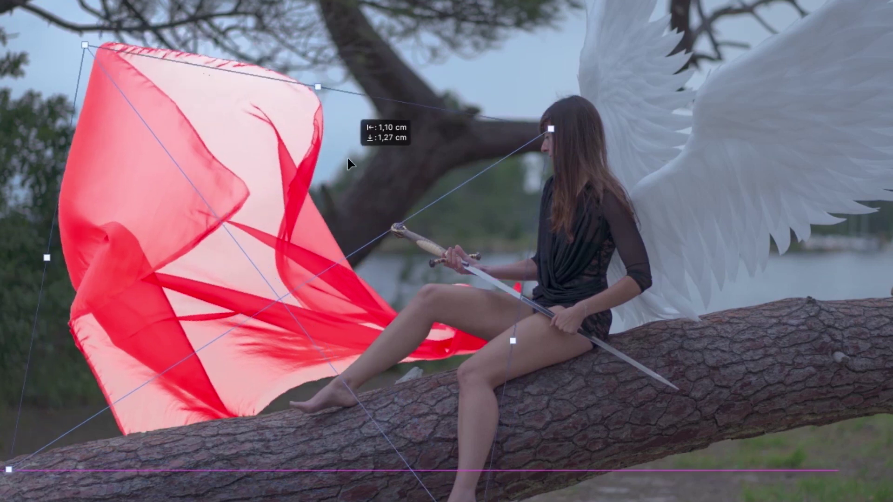
drag(587, 108, 595, 86)
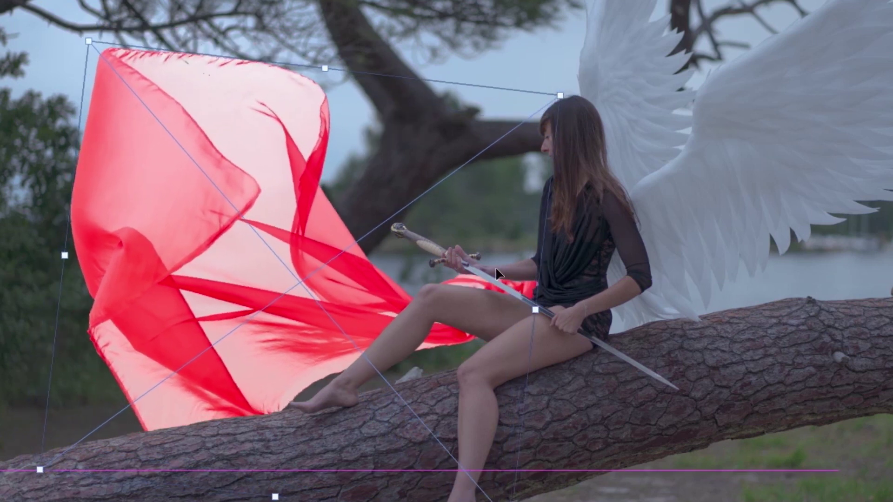
drag(495, 267, 503, 274)
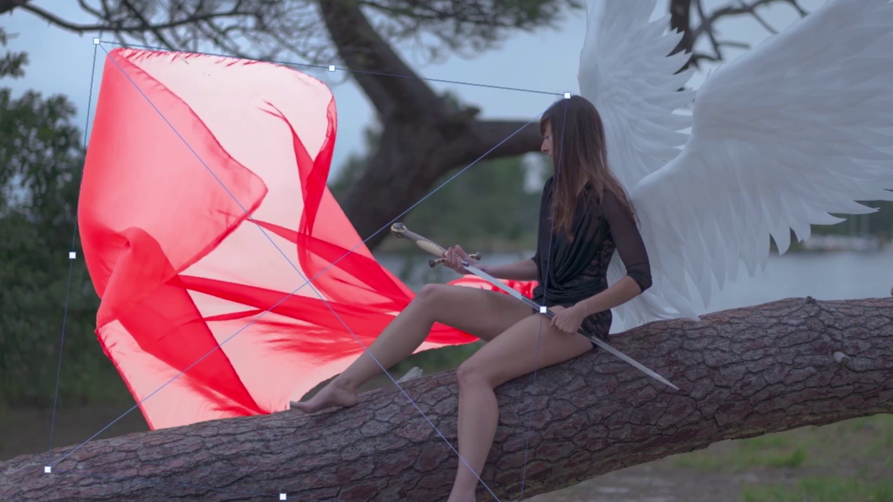
drag(71, 255, 2, 256)
key(ctrl+z)
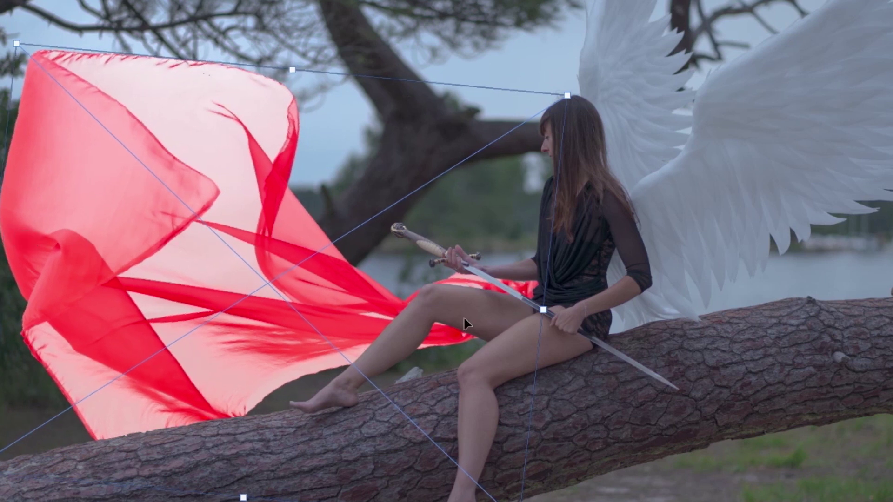
drag(463, 316, 469, 316)
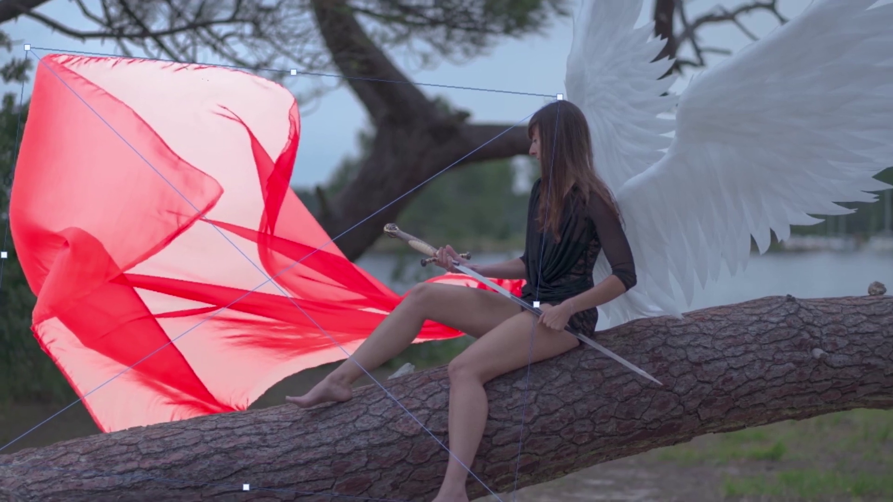
Split layer 28's Blend If Underlying Layer sliders to 0/84 and 199/255, and lower fill to 73%
double_click(819, 259)
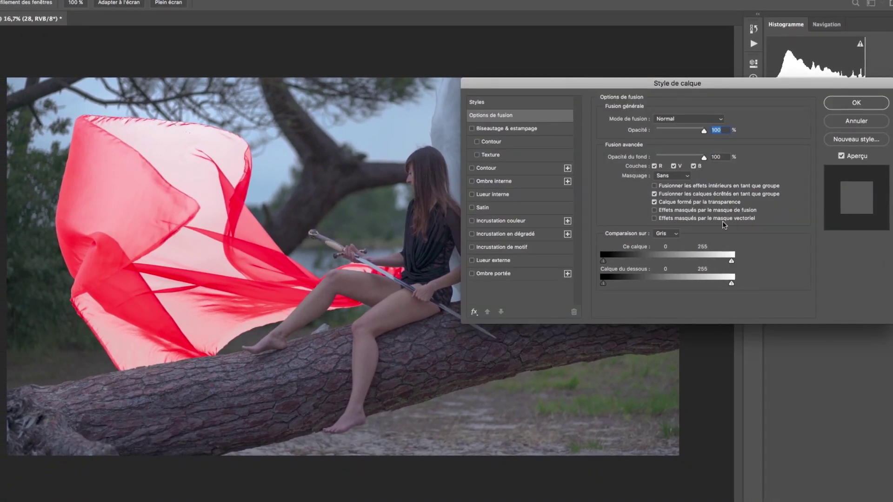
key(alt)
drag(607, 288, 633, 288)
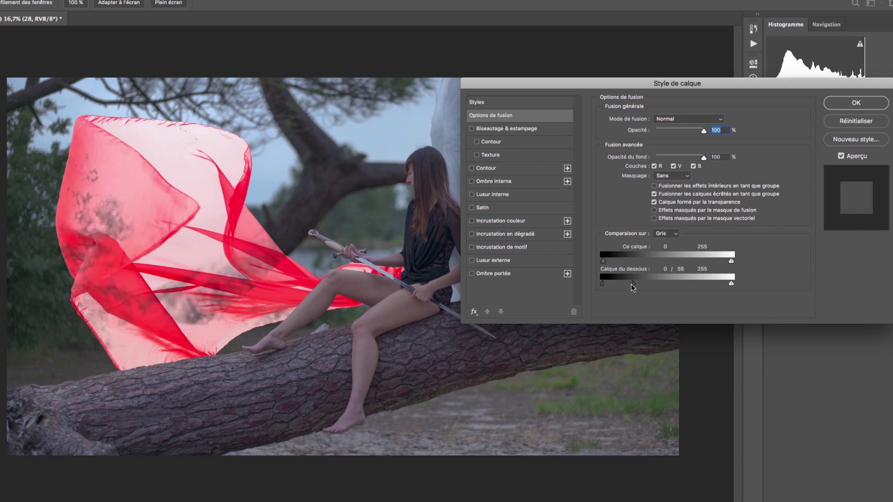
drag(731, 284, 714, 284)
drag(637, 287, 650, 288)
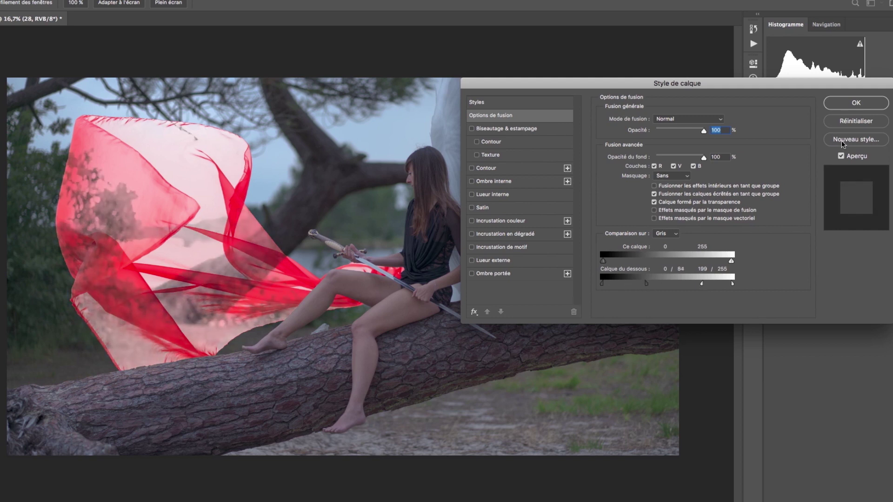
click(876, 104)
click(890, 234)
drag(888, 247, 890, 248)
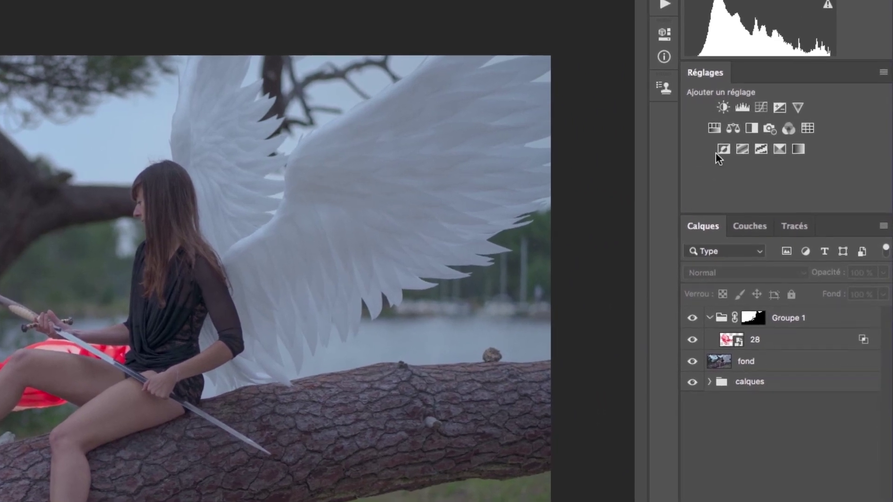
Add a Hue/Saturation layer clipped to the fabric with Saturation set to -86
click(712, 128)
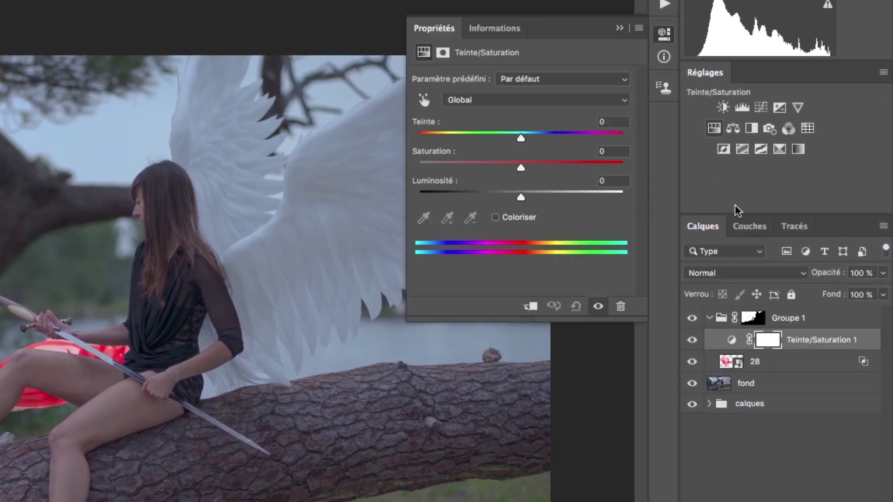
right_click(844, 336)
click(735, 344)
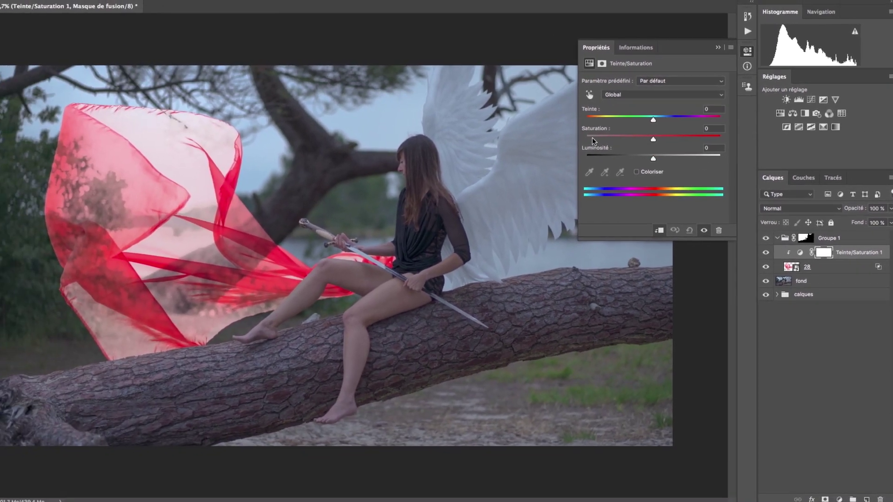
drag(641, 142, 582, 142)
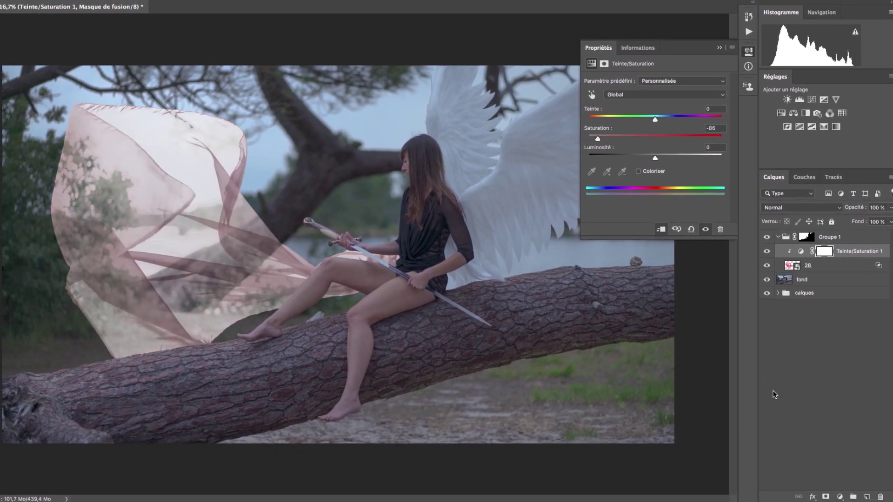
click(797, 386)
click(721, 46)
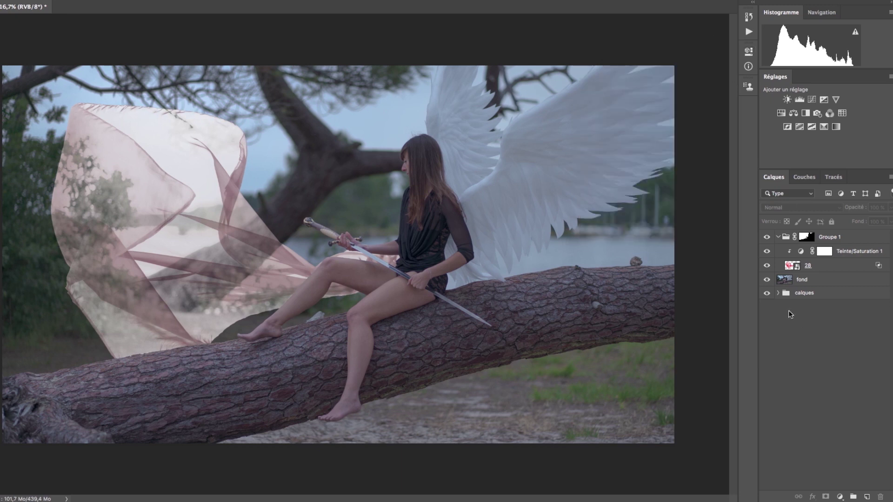
Add a Couleur unie fill layer clipped to the fabric in Produit blend mode
click(840, 496)
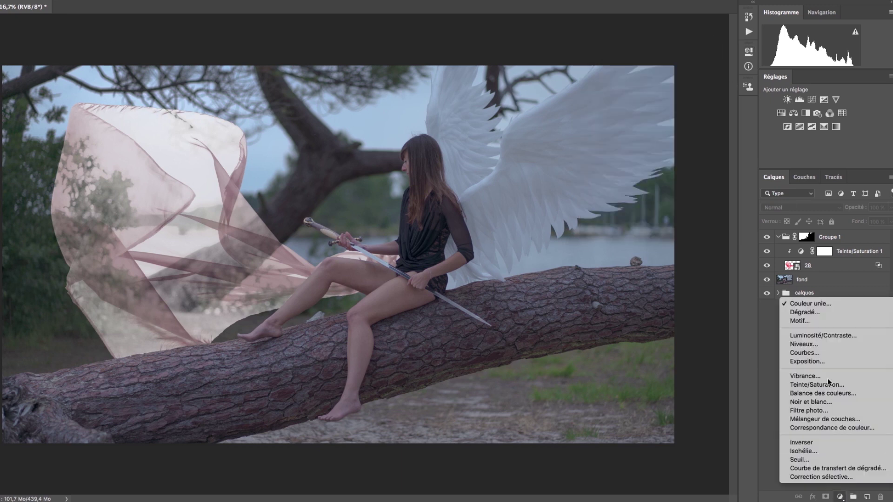
click(815, 304)
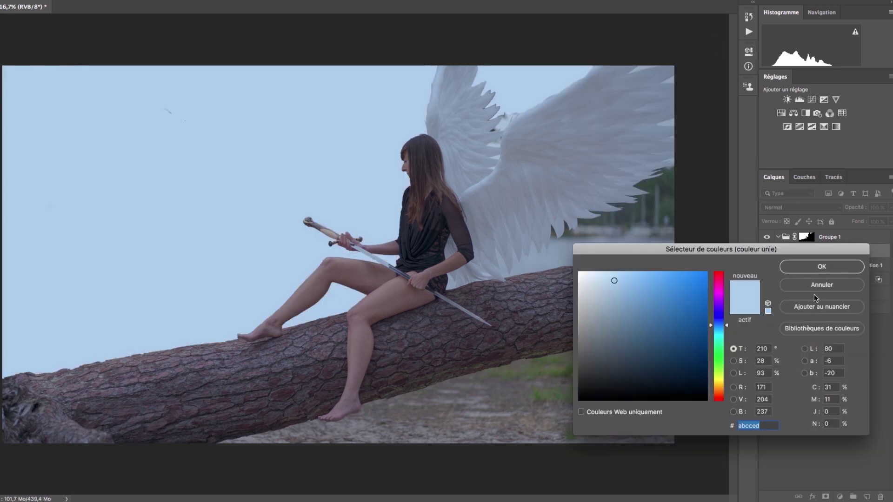
click(809, 268)
right_click(856, 250)
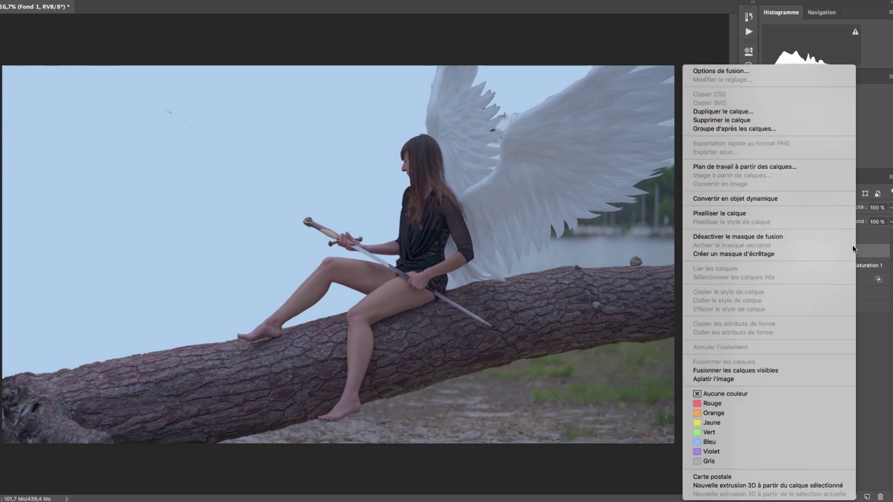
click(824, 253)
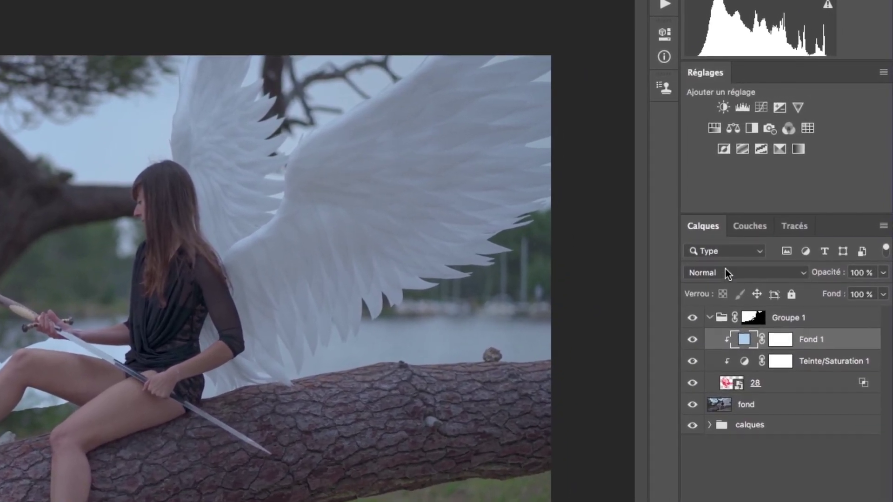
click(728, 273)
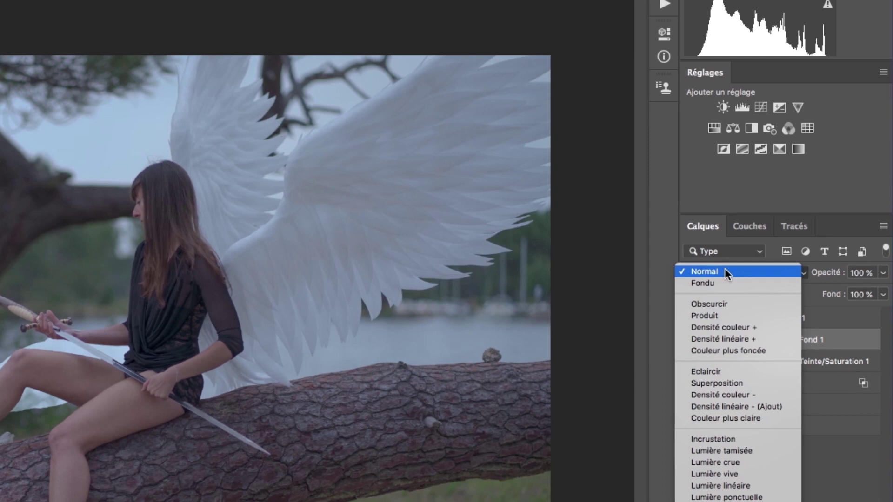
click(718, 315)
Set the Fond 1 fill colour to blue-black #1b232c
double_click(743, 340)
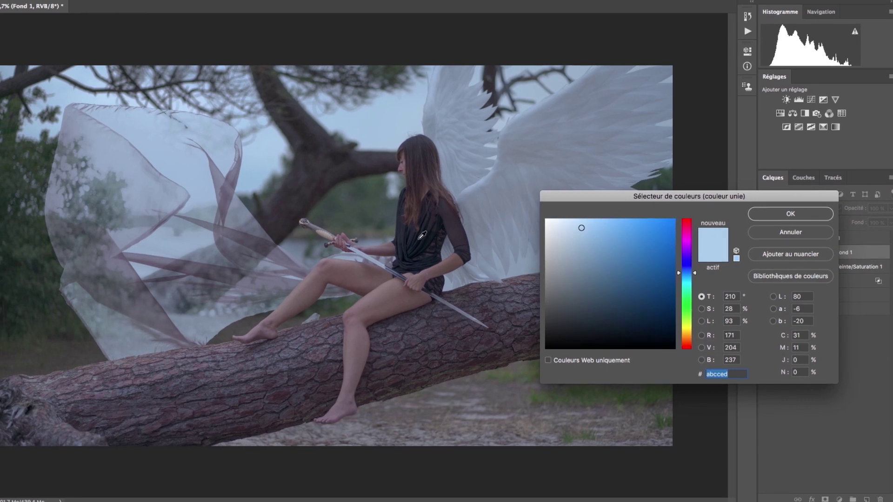
click(183, 308)
click(439, 218)
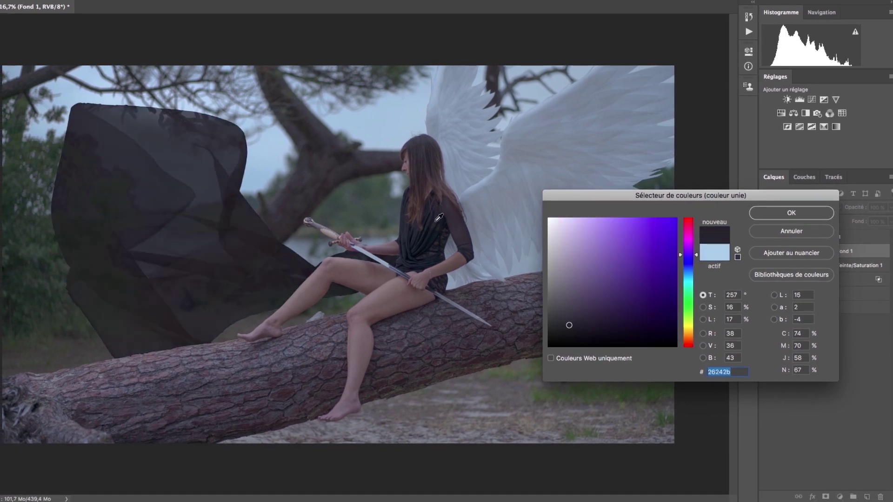
click(456, 224)
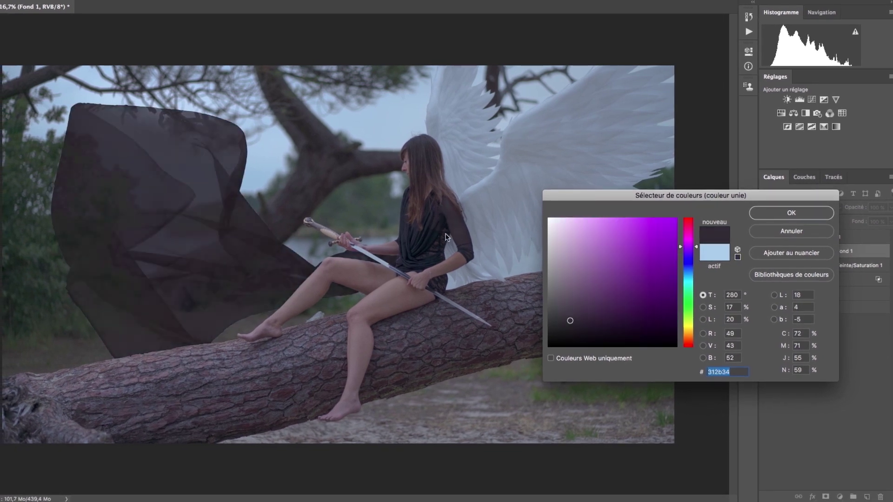
click(431, 258)
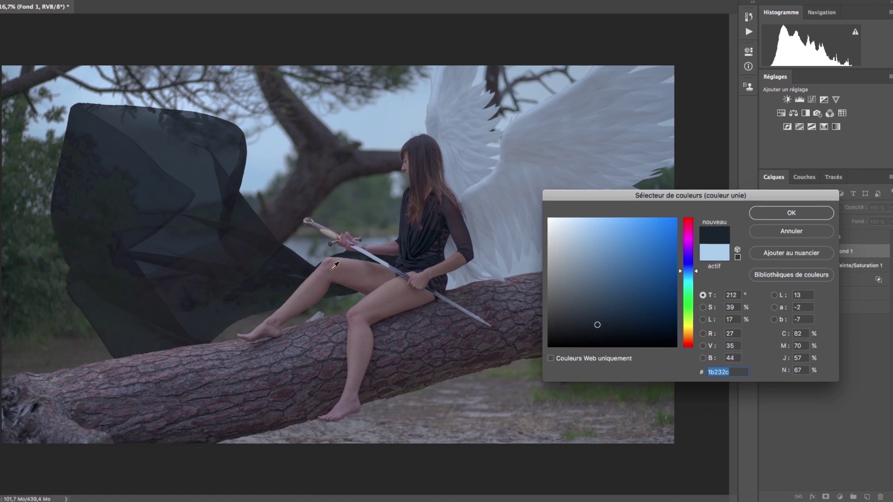
click(792, 214)
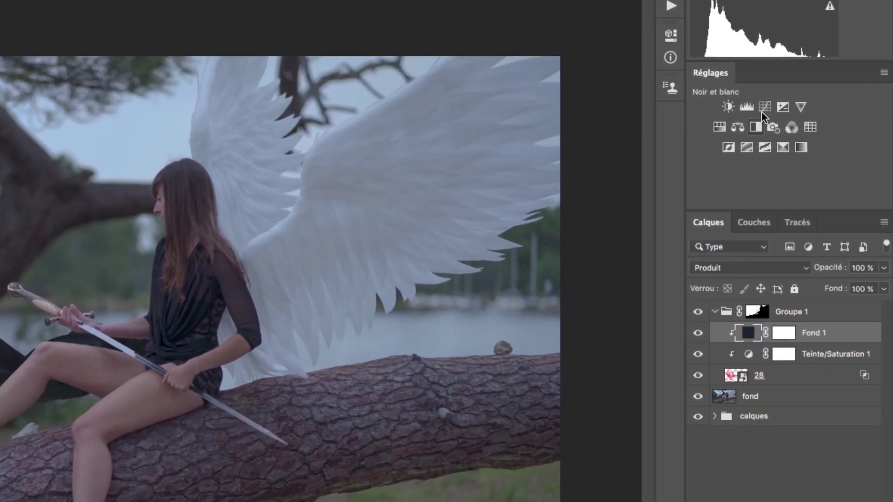
Add a Courbes 2 curve clipped to the fabric, moving the white point to 58→255
click(808, 100)
right_click(840, 341)
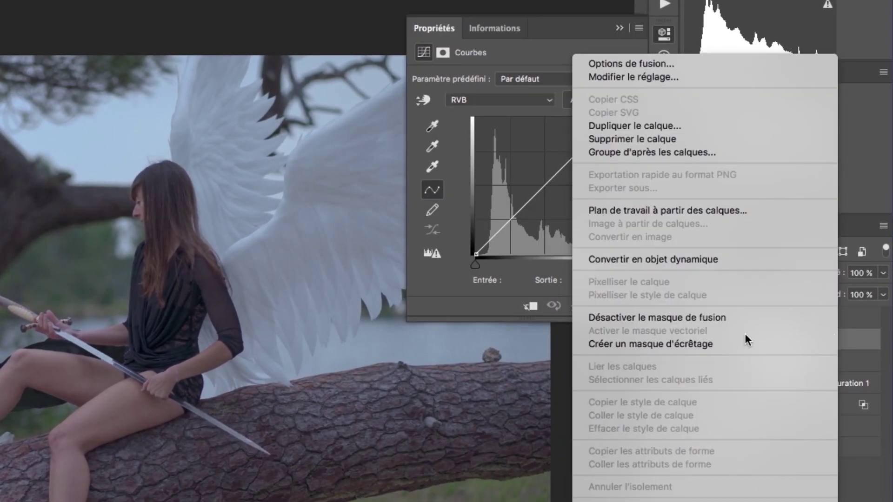
click(746, 339)
drag(613, 118, 507, 119)
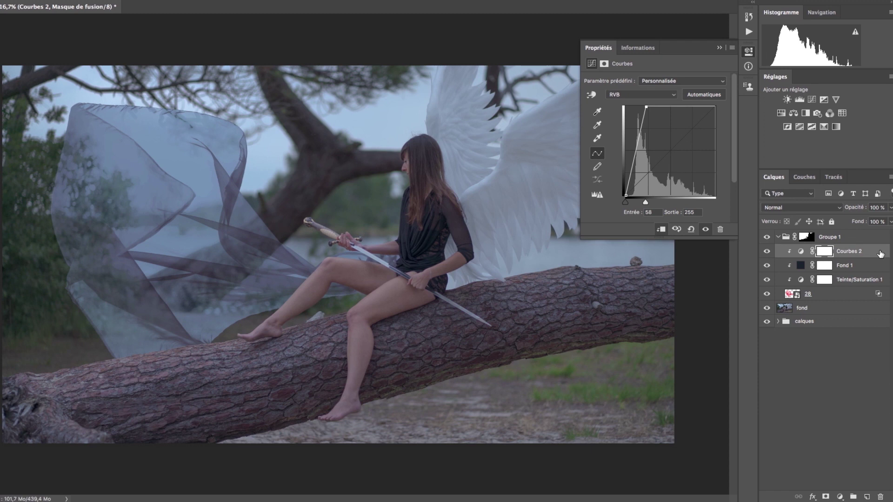
Split Courbes 2's Calque du dessous black slider to 0/121 in Options de fusion
double_click(879, 252)
key(alt)
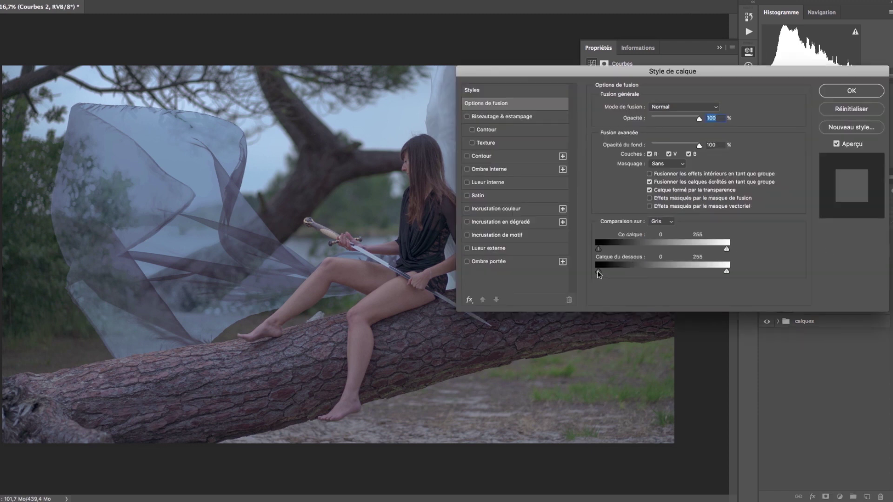
drag(612, 276, 644, 275)
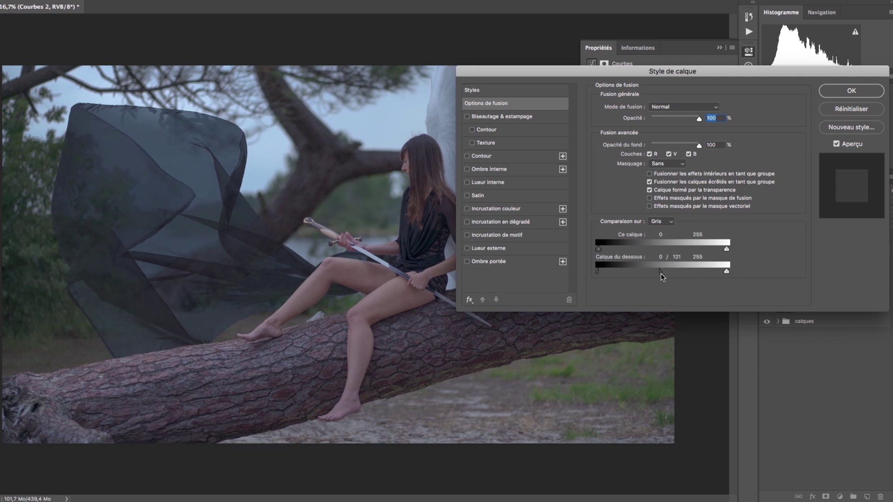
Finish Courbes 2's blend range and adjust its white point to 51→255
drag(660, 279, 666, 273)
click(854, 96)
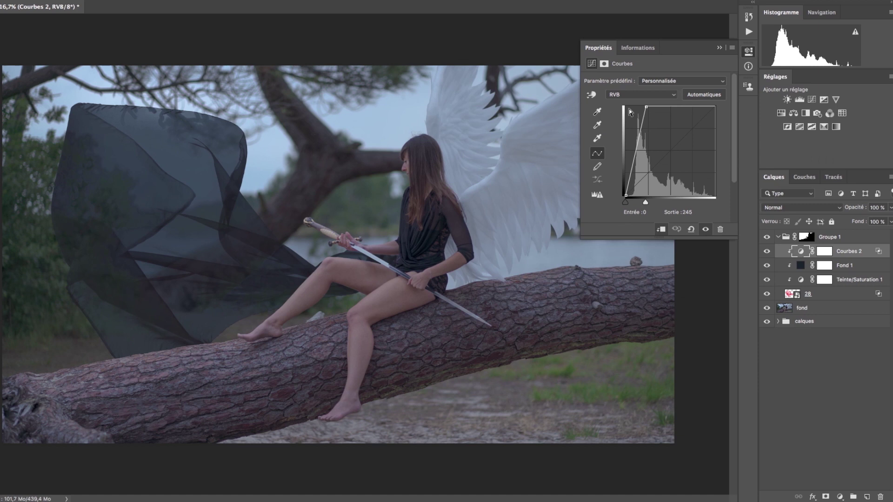
drag(649, 107, 644, 107)
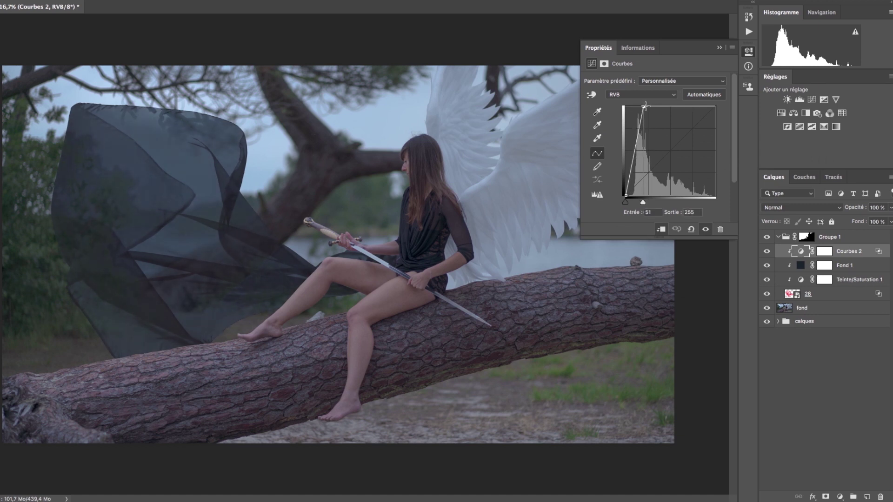
Add a Courbes 3 curve clipped to the fabric with its white point at 32→255
click(812, 100)
right_click(859, 258)
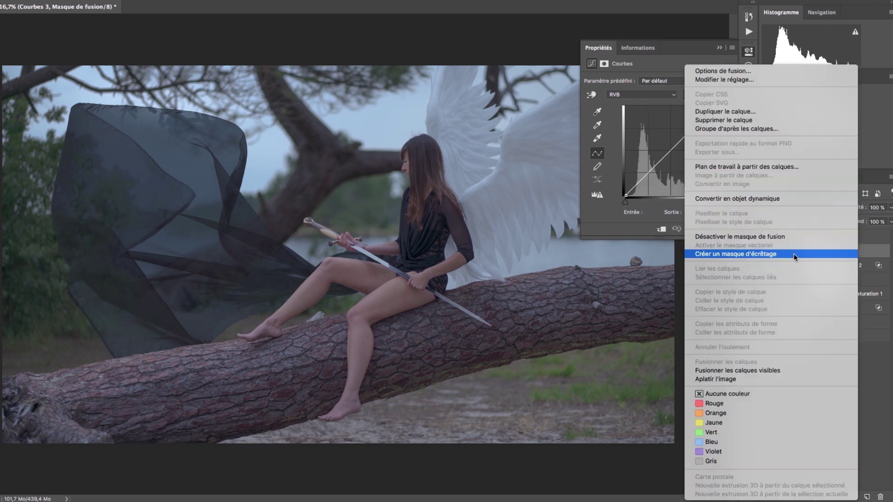
click(798, 254)
click(801, 254)
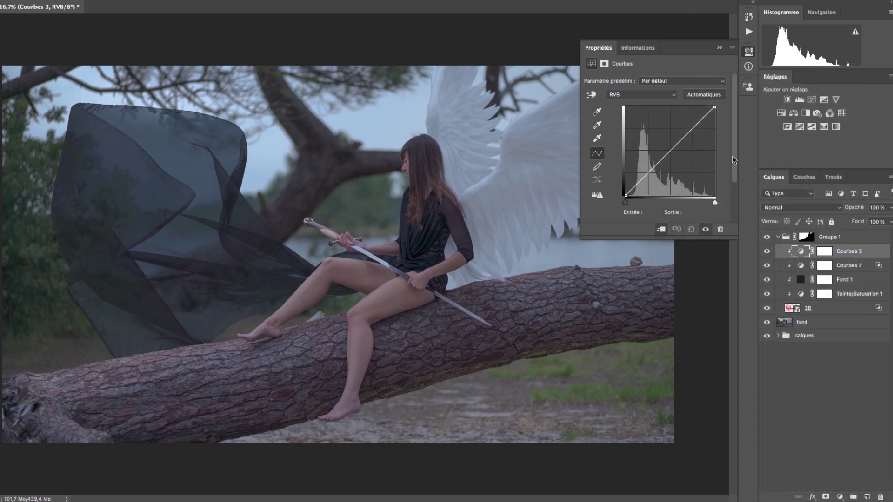
drag(715, 106, 636, 91)
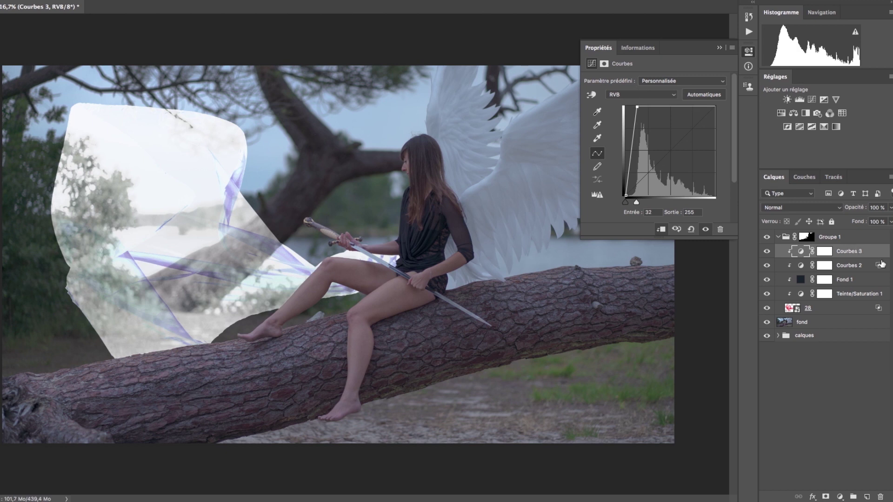
Split Courbes 3's Calque du dessous black slider to 40/130, then toggle the curves to compare
double_click(883, 254)
key(alt)
drag(613, 274, 698, 275)
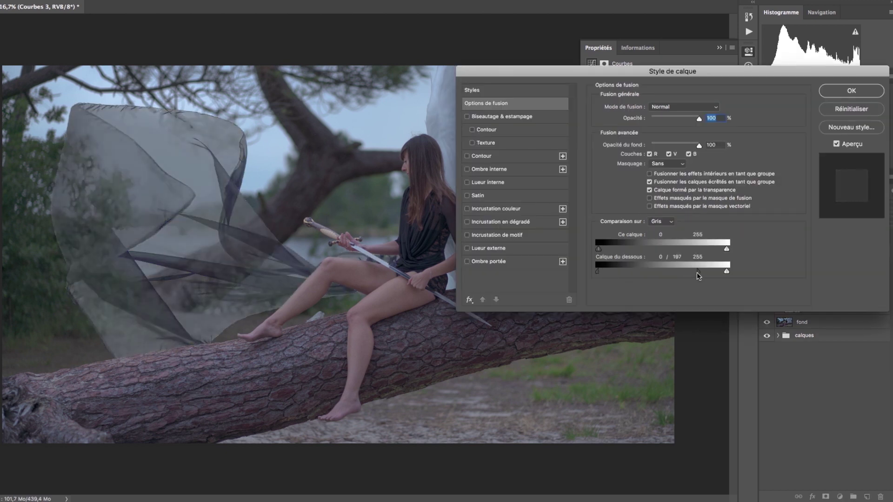
drag(599, 275, 623, 274)
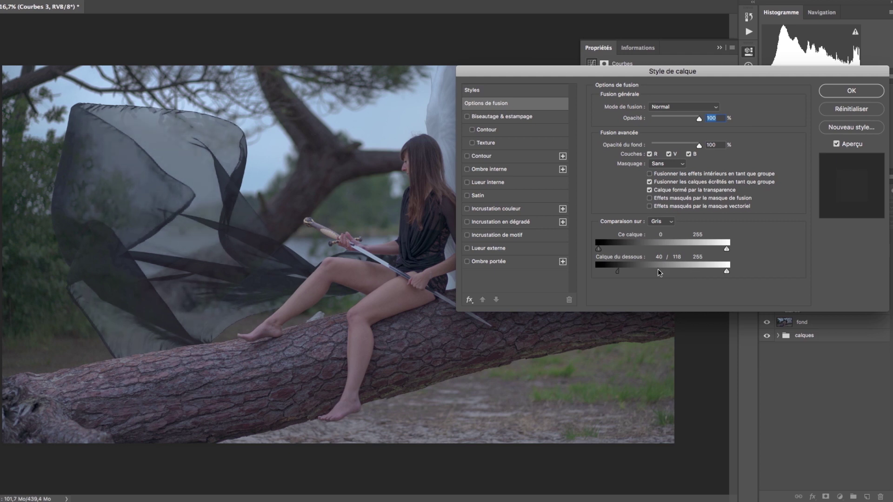
click(853, 93)
click(768, 251)
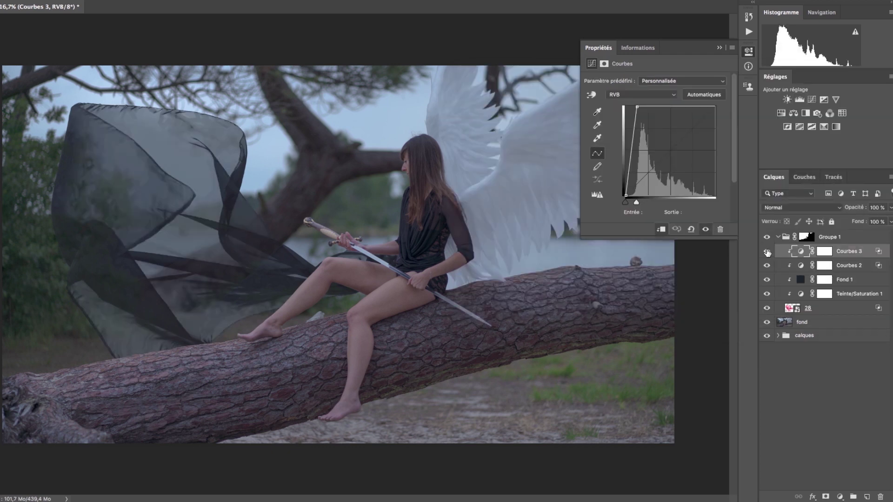
click(767, 265)
Try several dark colours for Fond 1 and settle on neutral grey #1f1f22
double_click(801, 280)
click(411, 241)
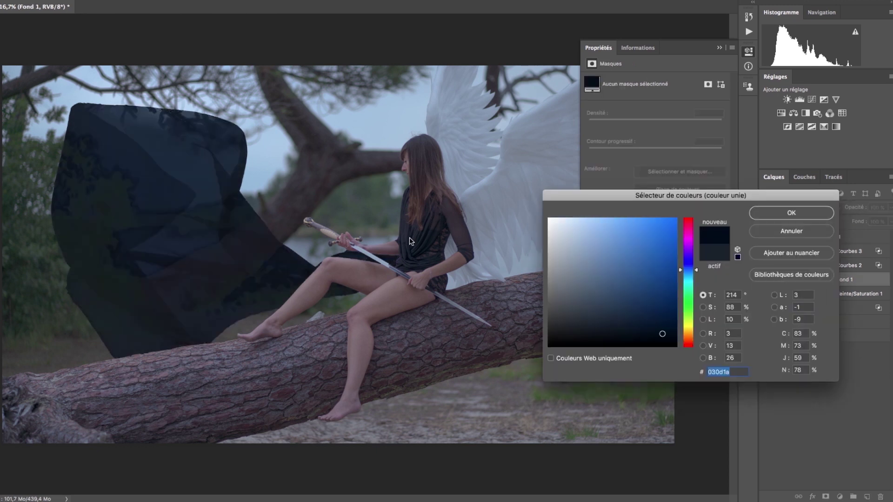
click(428, 246)
click(436, 225)
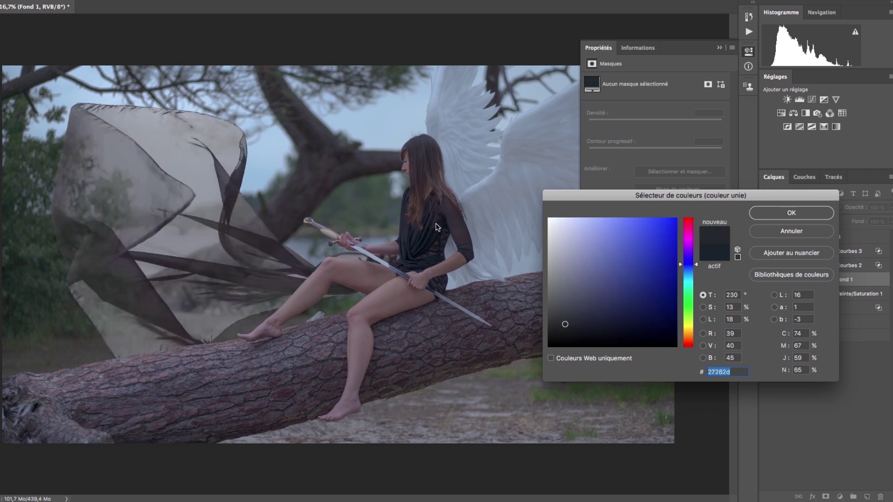
click(562, 330)
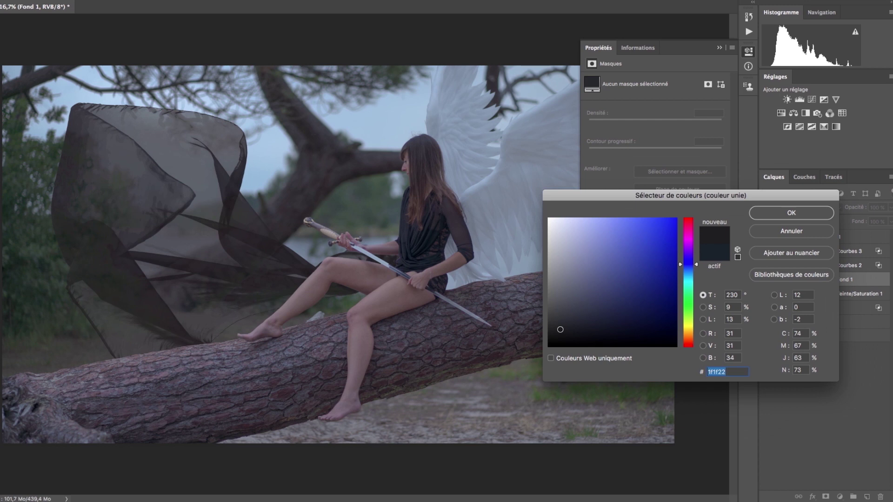
click(783, 215)
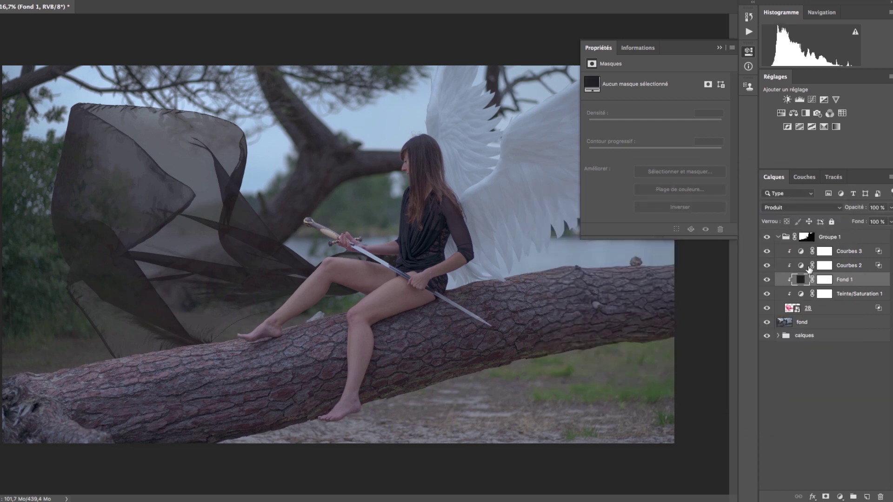
Keep layer 28's fill at 89% and set its underlying blend range to 0/43 and 217/255
click(890, 222)
drag(886, 238, 889, 237)
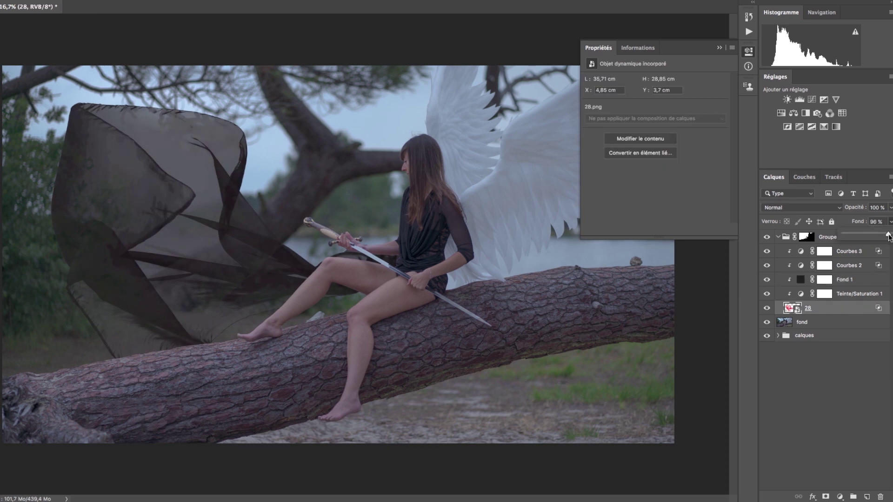
key(Escape)
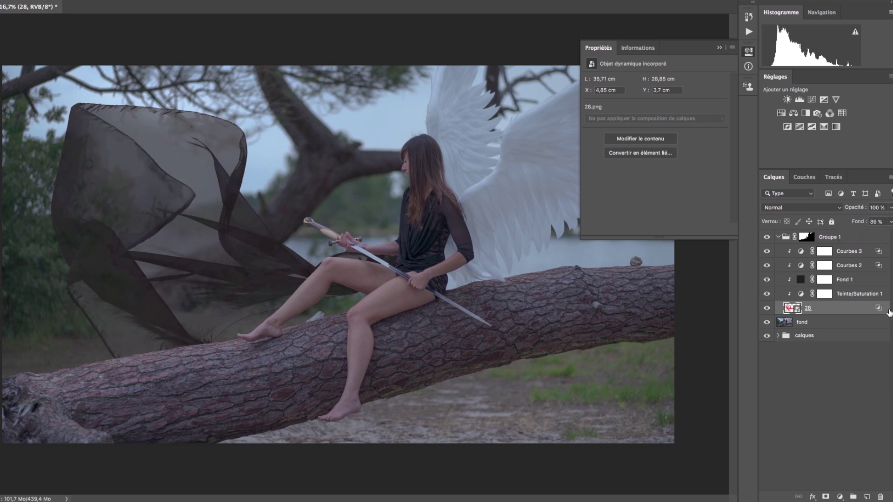
double_click(883, 310)
drag(644, 273, 621, 272)
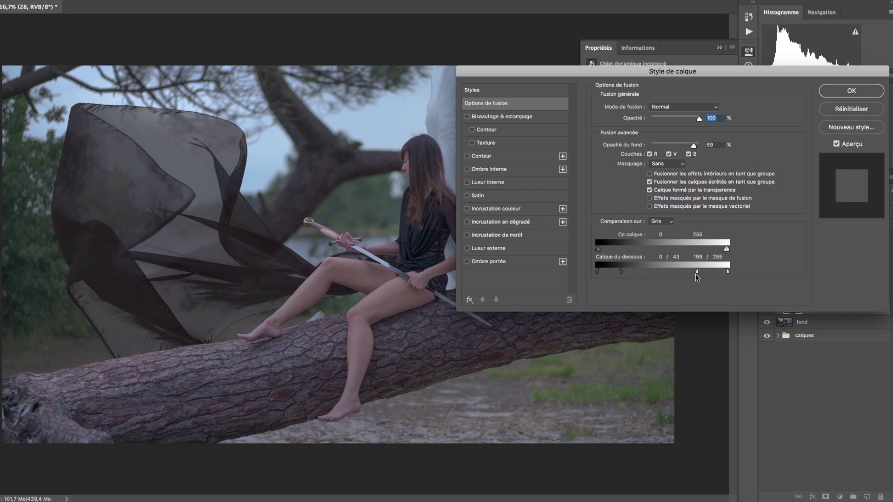
drag(697, 275, 708, 273)
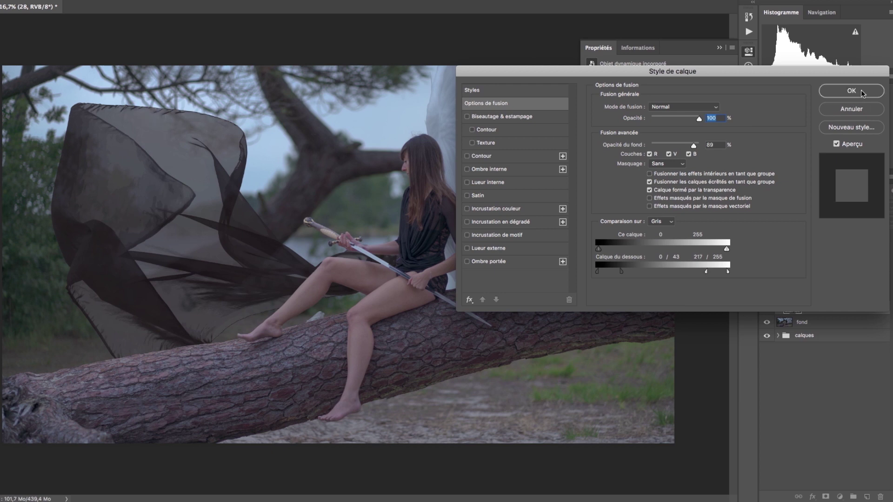
click(852, 91)
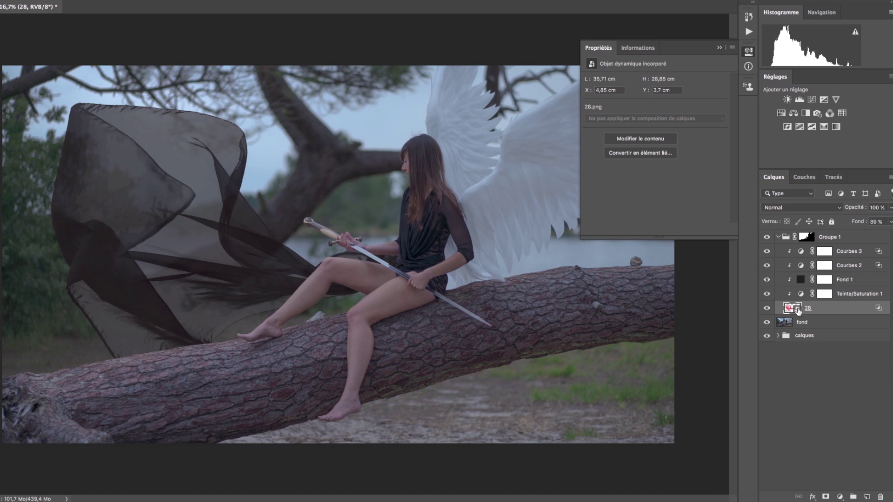
Change the Fond 1 fill colour to the darker #1c1d22
double_click(801, 280)
drag(567, 328, 570, 329)
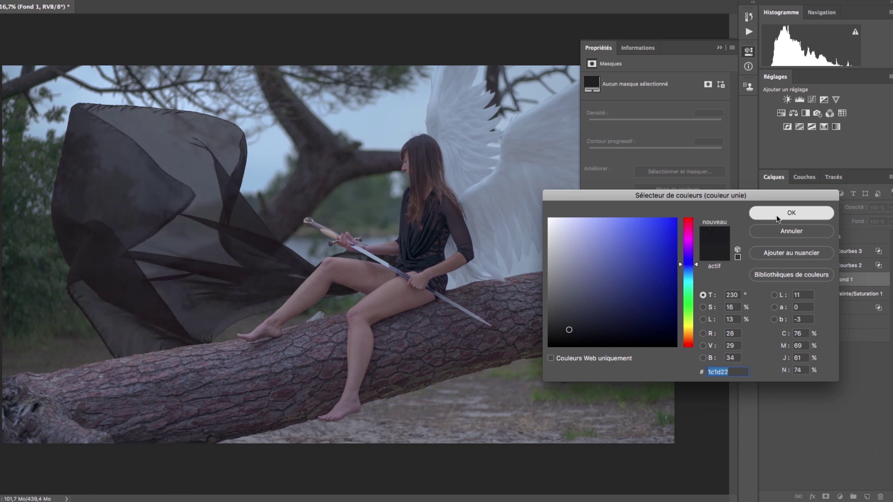
click(776, 218)
click(719, 47)
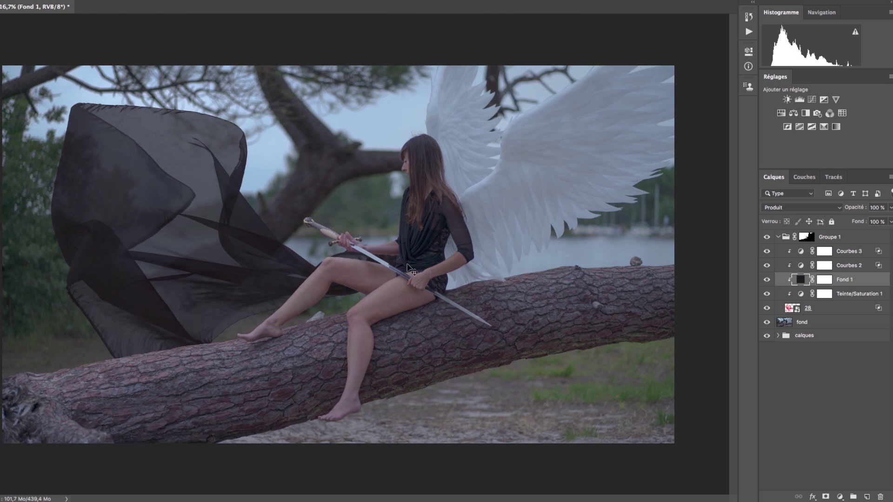
Zoom in on the fabric, save the document, and select fabric layer 28
key(ctrl+plus)
drag(310, 207, 419, 227)
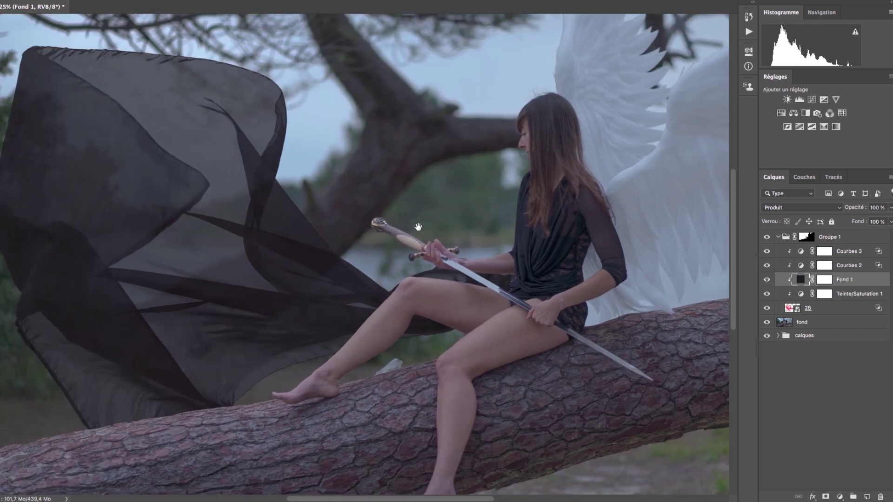
key(ctrl+s)
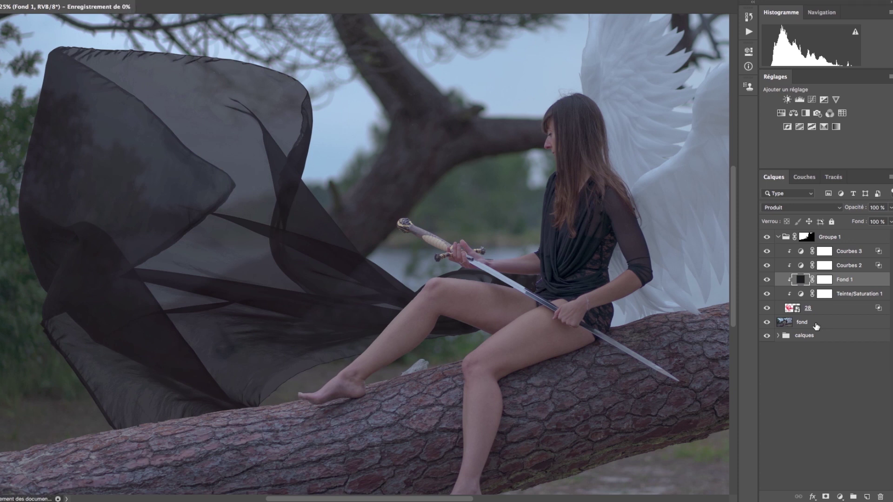
click(825, 307)
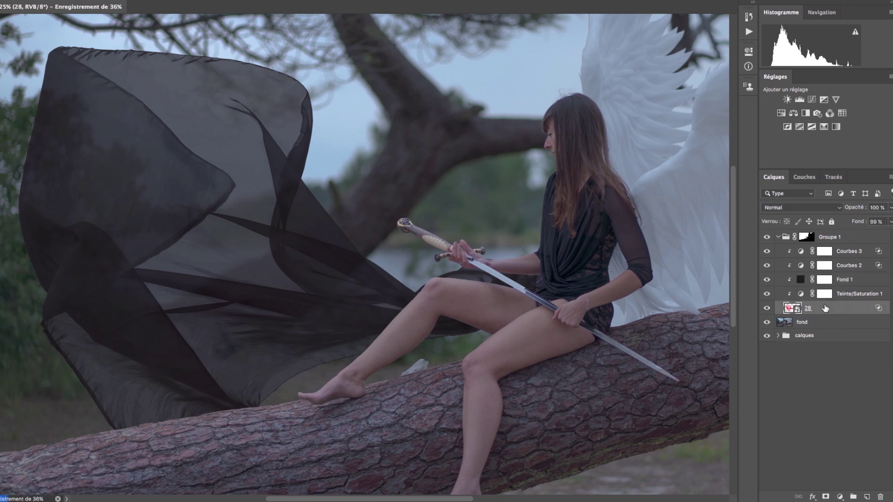
click(257, 0)
mouse_move(230, 82)
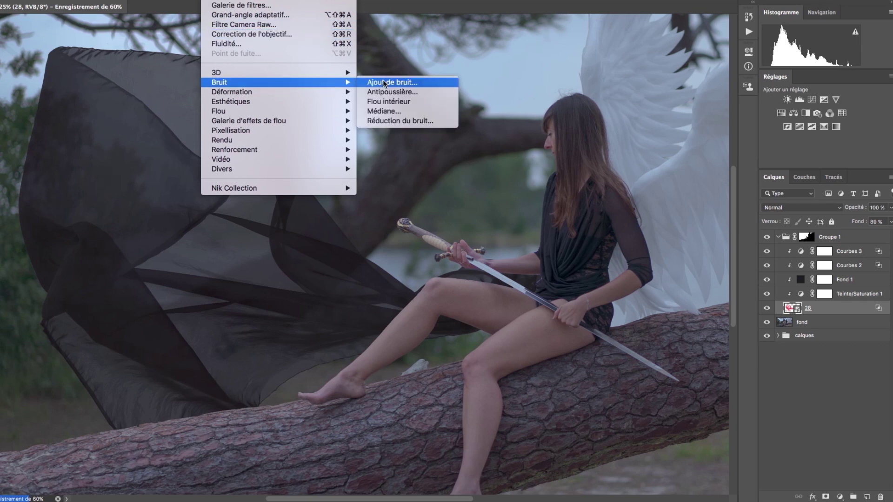
Apply Add Noise to layer 28 at 5%, Gaussian distribution, monochromatic
click(398, 83)
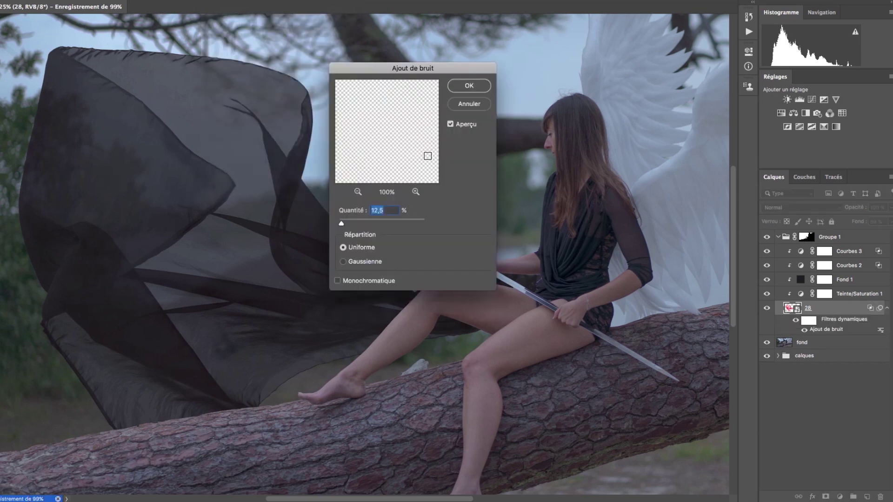
click(221, 195)
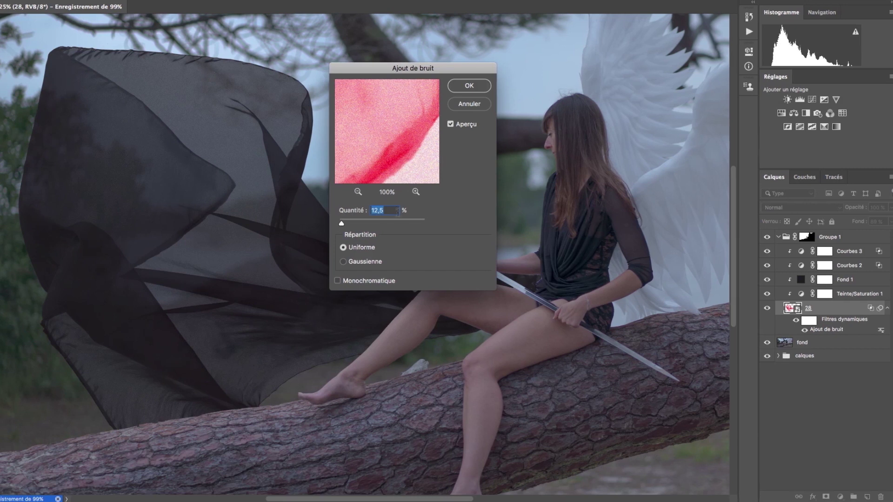
click(365, 261)
click(372, 283)
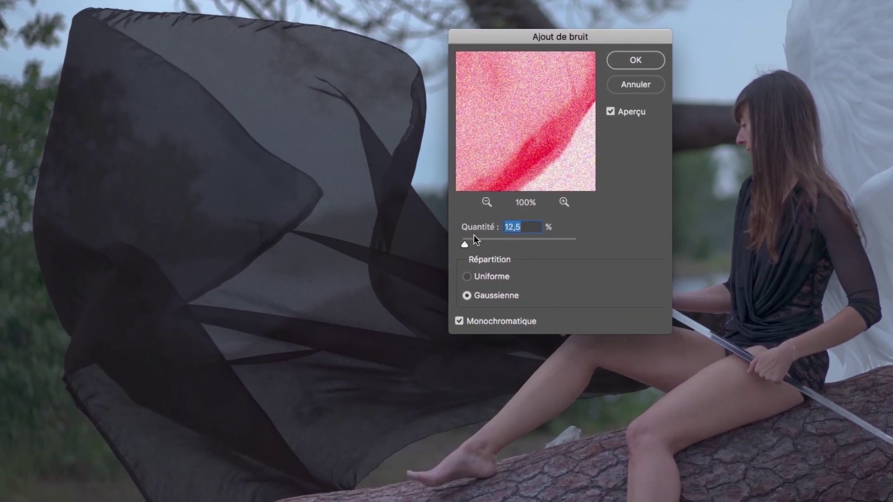
text(5)
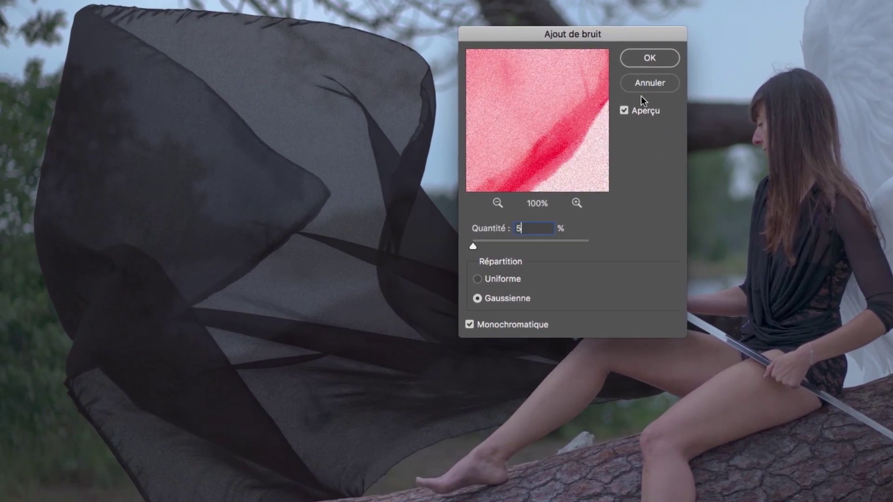
drag(587, 36, 710, 32)
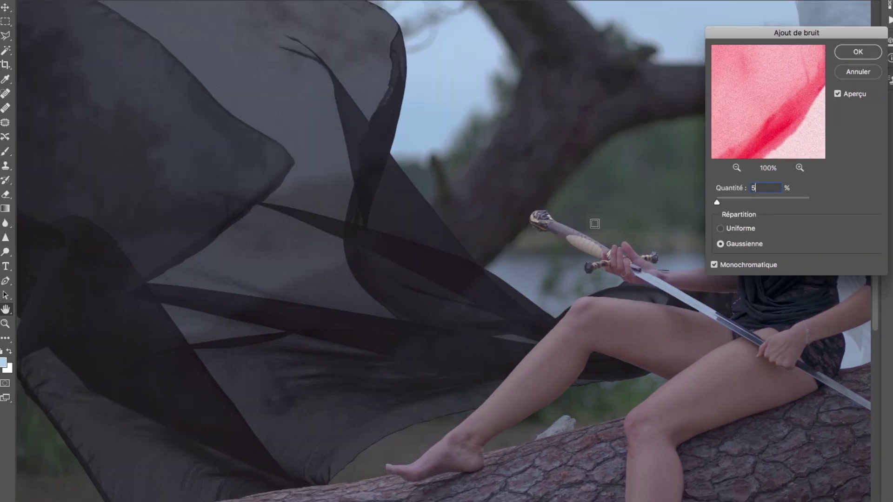
drag(718, 201, 721, 201)
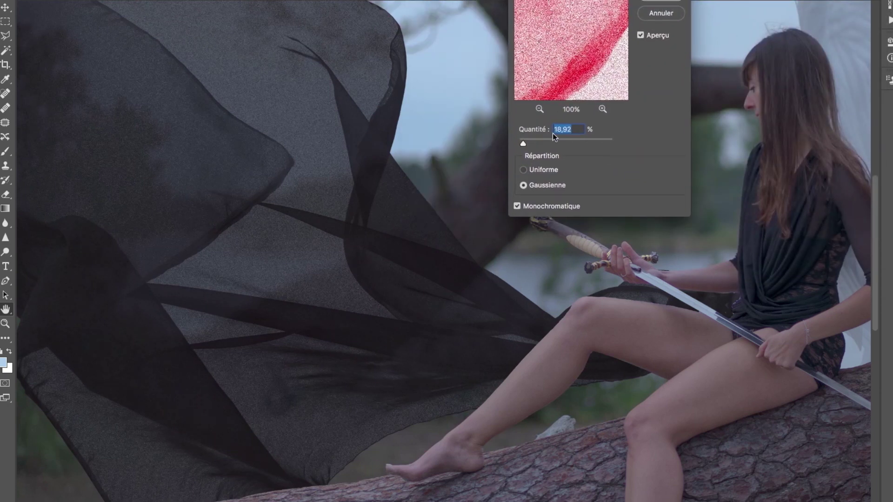
text(10)
key(BackSpace)
key(BackSpace)
text(5)
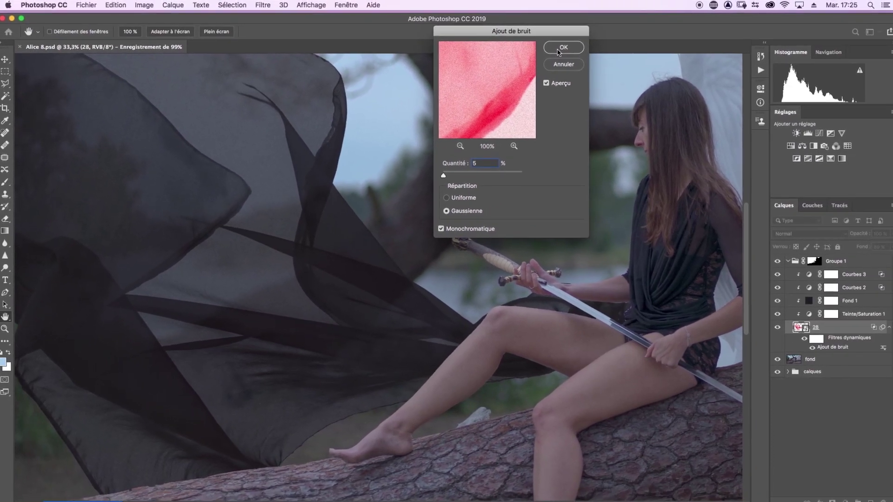
click(576, 40)
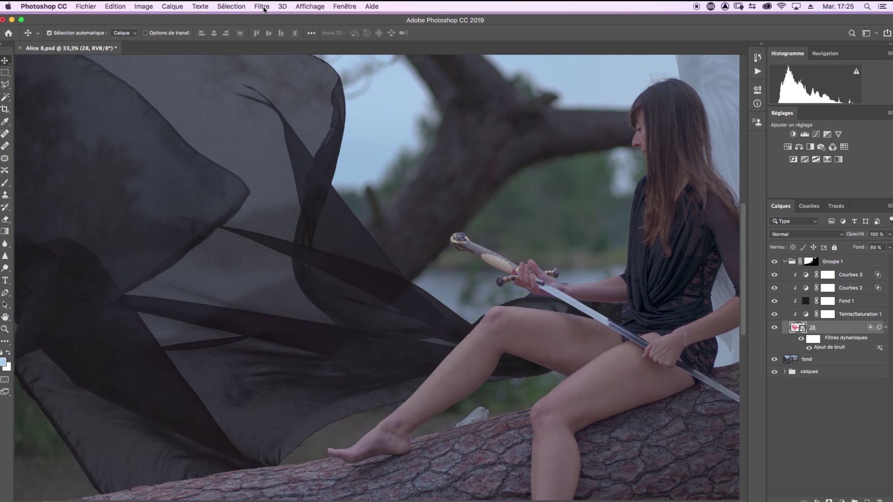
Add a Gaussian Blur smart filter to fabric layer 28 with a 2-pixel radius
key(super+plus)
key(super+plus)
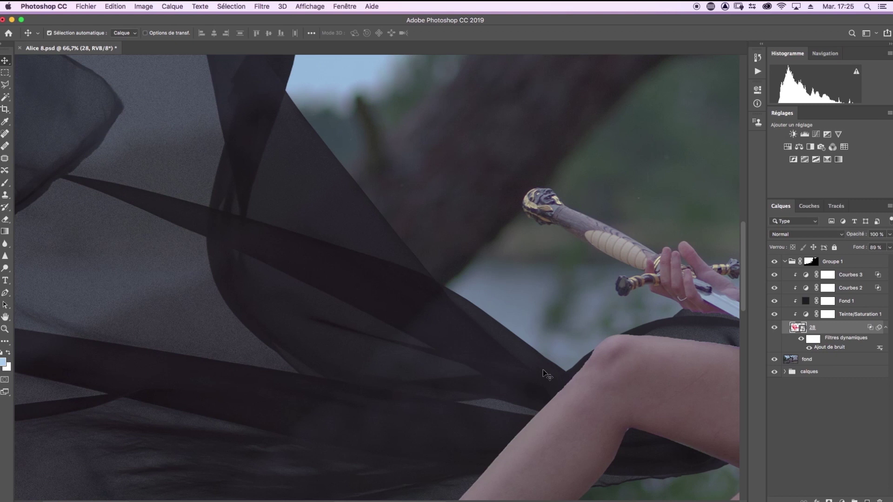
drag(414, 422, 642, 136)
mouse_move(235, 225)
mouse_down()
mouse_move(443, 252)
mouse_move(365, 213)
mouse_move(219, 163)
mouse_up()
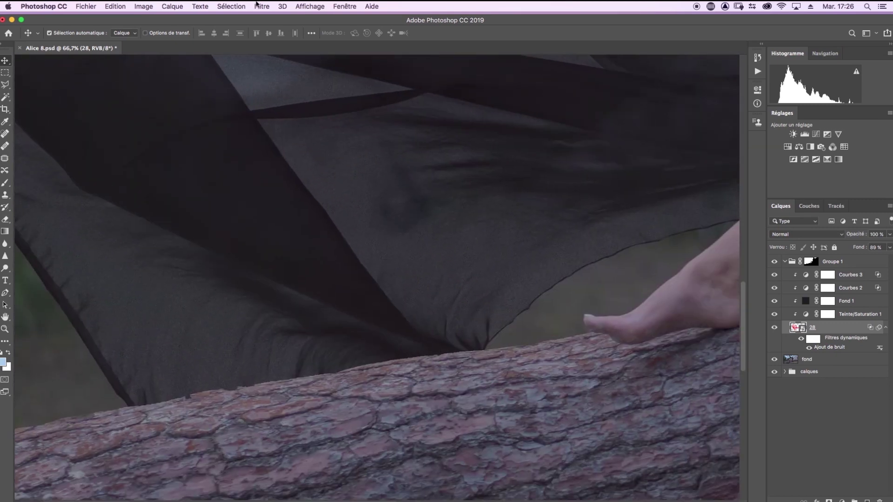
click(261, 7)
mouse_move(267, 144)
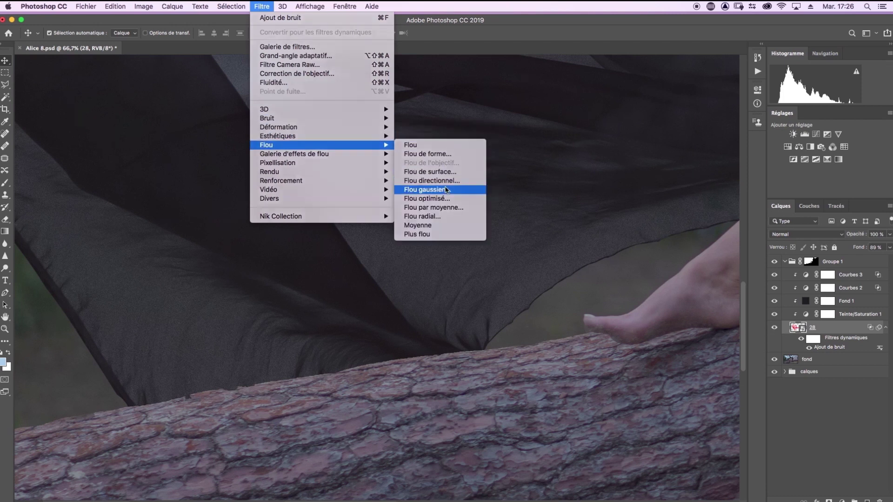
click(437, 190)
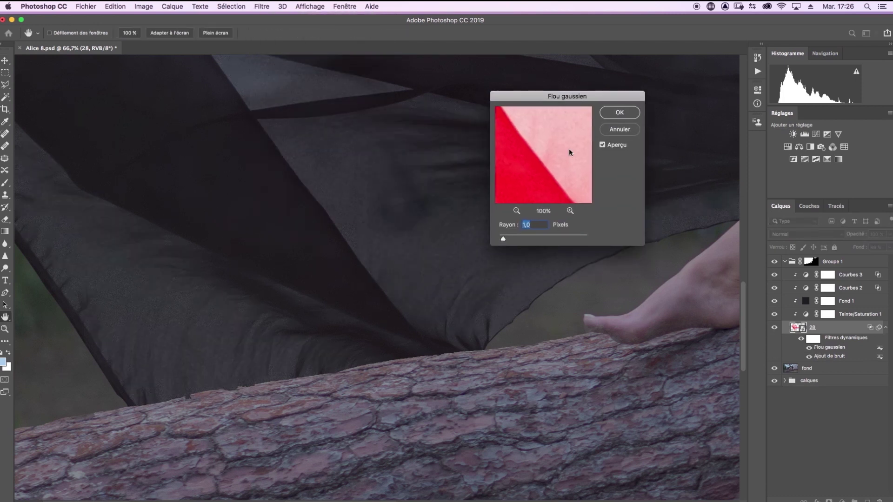
text(10)
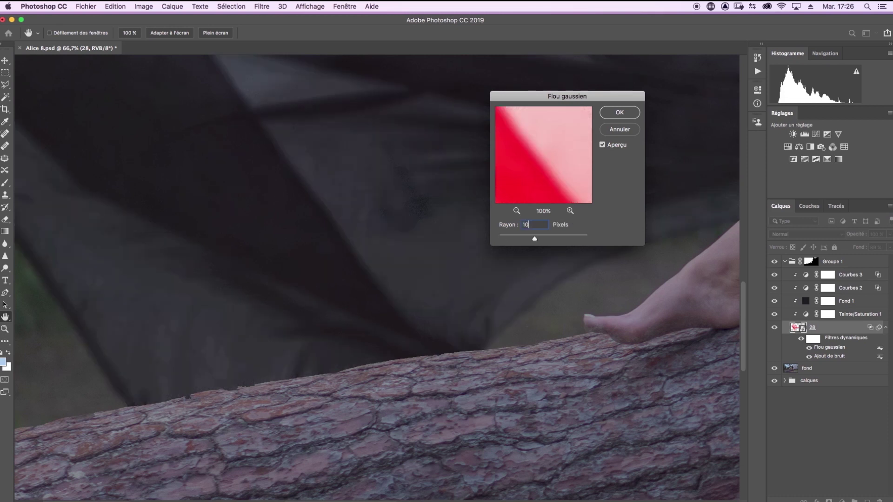
text(5)
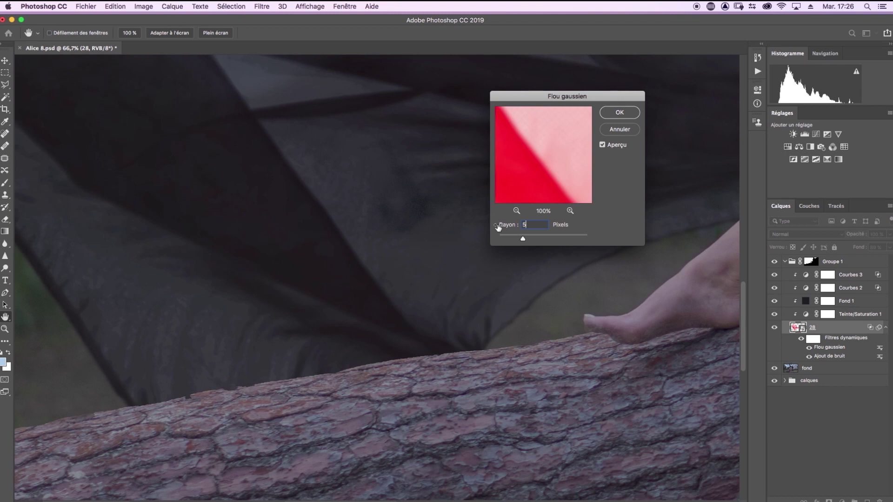
key(ctrl+minus)
key(ctrl+minus)
key(ctrl+minus)
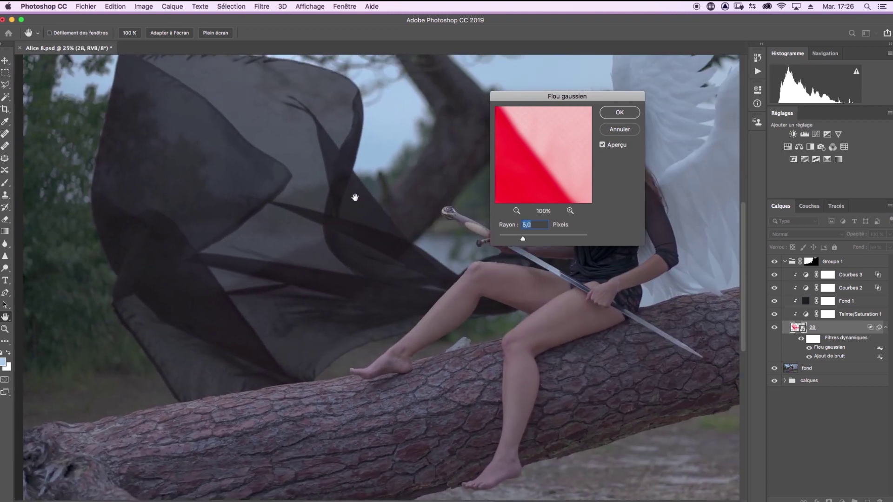
drag(354, 196, 297, 217)
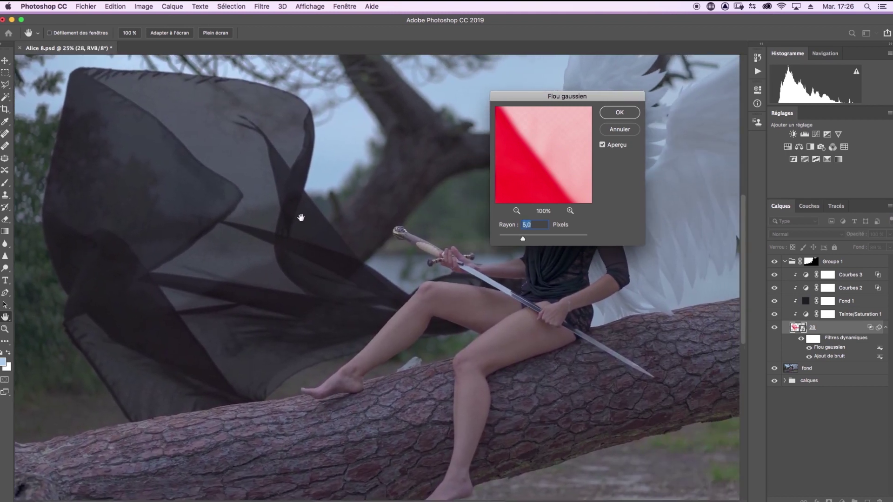
drag(535, 100, 437, 53)
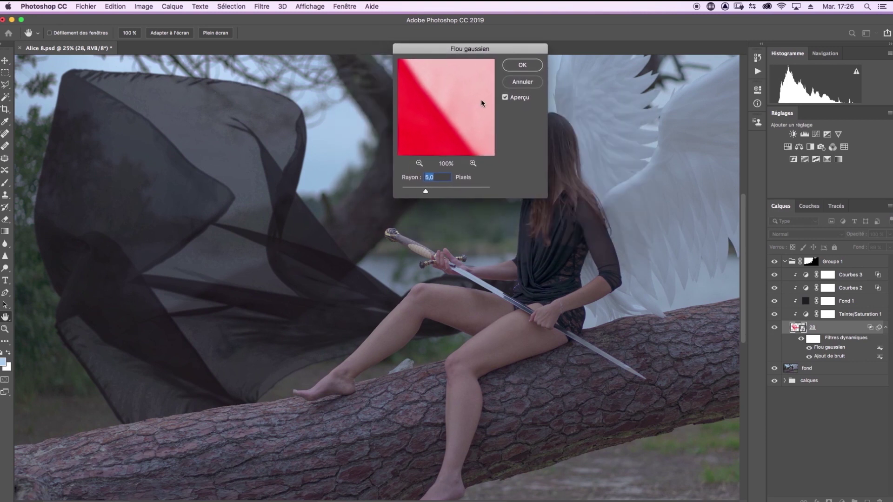
text(3)
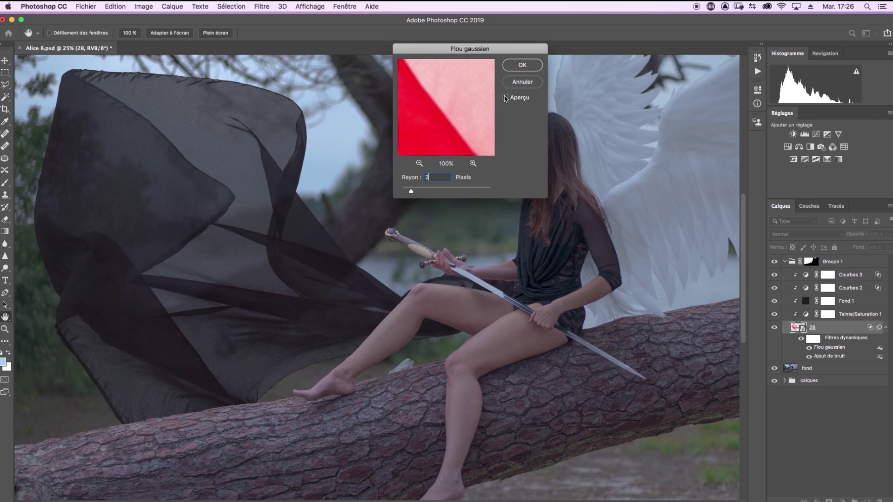
text(1)
click(522, 65)
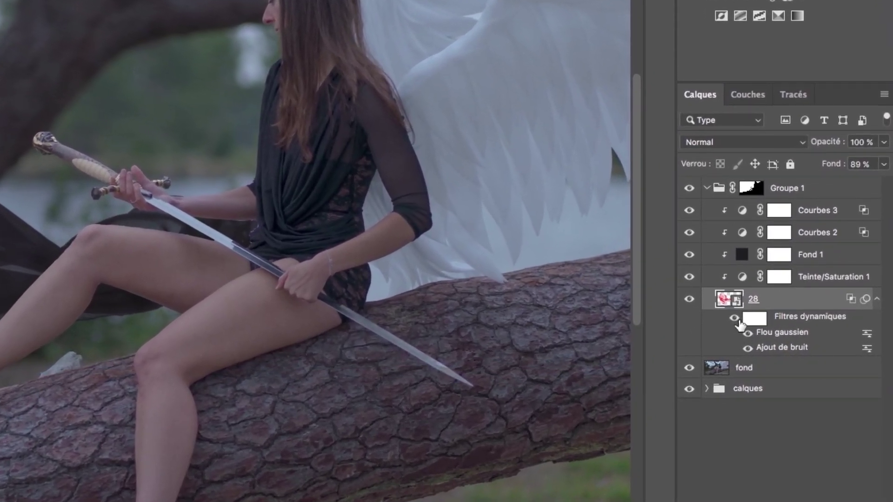
Drag Ajout de bruit above Flou gaussien in layer 28's smart filter list
drag(777, 352, 784, 323)
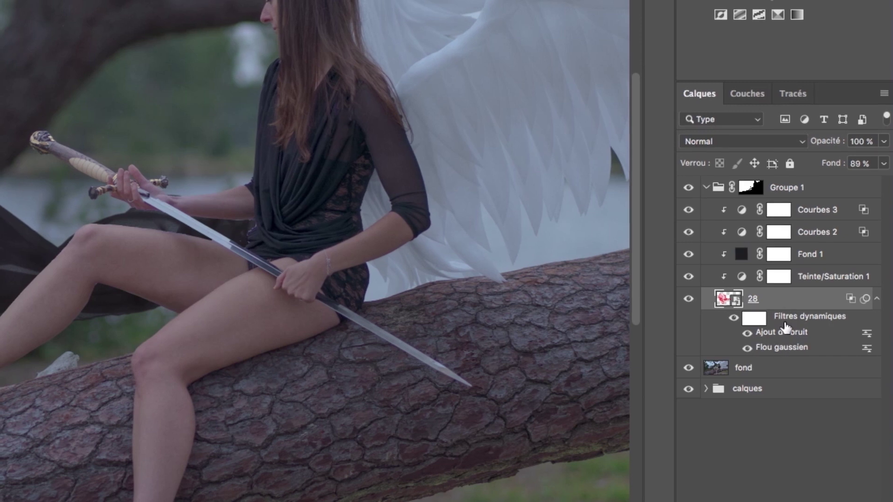